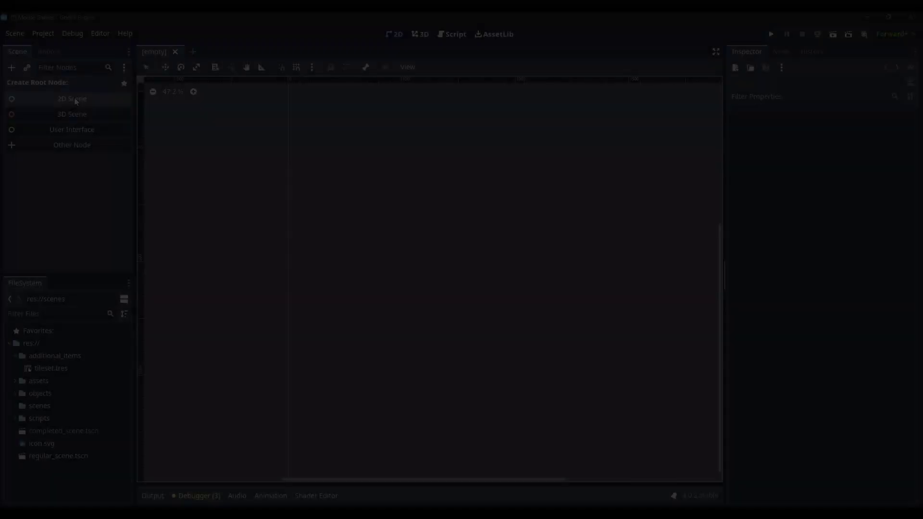
- Run the finished brick platformer level with F5 to playtest it
{"action": "key", "text": "F5"}
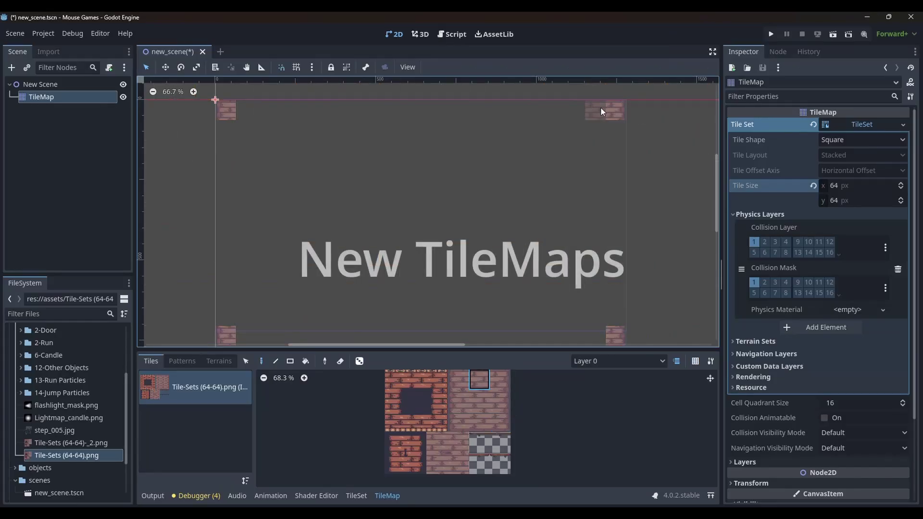
- Paint brick tiles around the wall's border and over the remaining dark gaps
{"action": "mouse_move", "coordinate": [601, 108]}
{"action": "left_mouse_down"}
{"action": "mouse_move", "coordinate": [227, 316]}
{"action": "mouse_move", "coordinate": [610, 314]}
{"action": "mouse_move", "coordinate": [402, 126]}
{"action": "mouse_move", "coordinate": [581, 184]}
{"action": "mouse_move", "coordinate": [279, 245]}
{"action": "mouse_move", "coordinate": [461, 312]}
{"action": "left_mouse_up"}
{"action": "left_click", "coordinate": [480, 401]}
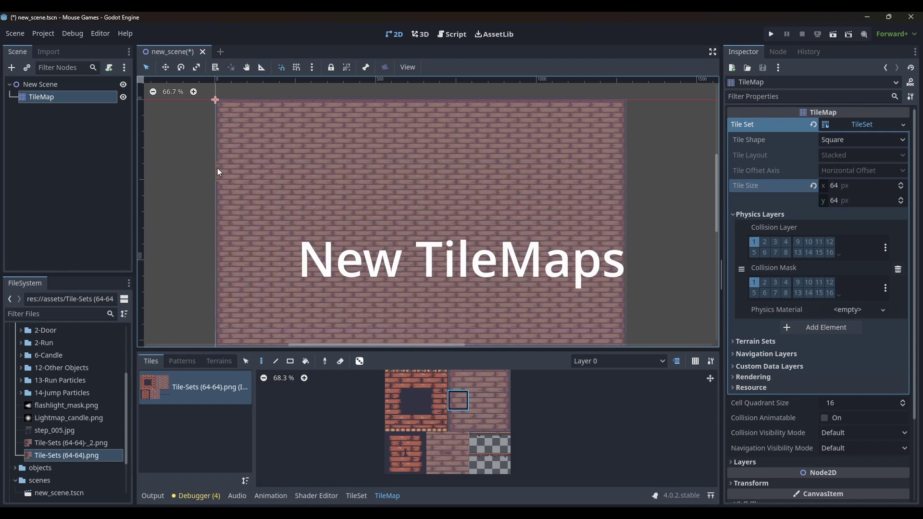
{"action": "scroll", "coordinate": [478, 127], "scroll_direction": "down", "scroll_amount": 1}
{"action": "mouse_move", "coordinate": [391, 376]}
{"action": "left_mouse_down"}
{"action": "mouse_move", "coordinate": [393, 412]}
{"action": "mouse_move", "coordinate": [417, 430]}
{"action": "mouse_move", "coordinate": [432, 425]}
{"action": "left_mouse_up"}
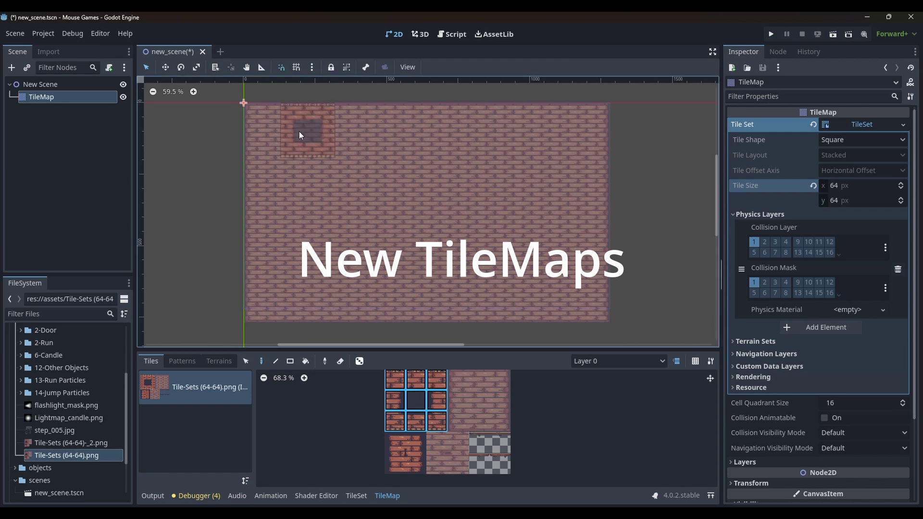
- Stamp a 3x3 window opening at top left and a 3x2 window at top right
{"action": "left_click", "coordinate": [326, 129]}
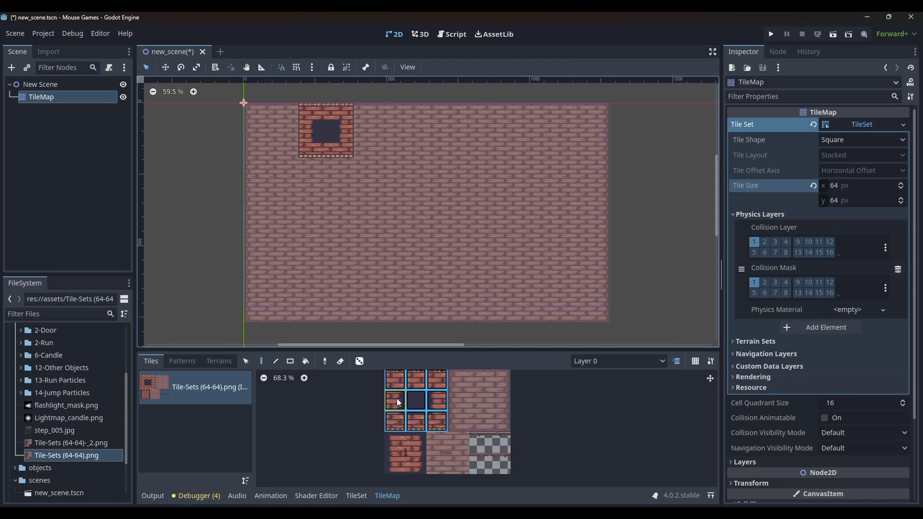
{"action": "left_click_drag", "start_coordinate": [397, 399], "coordinate": [435, 423]}
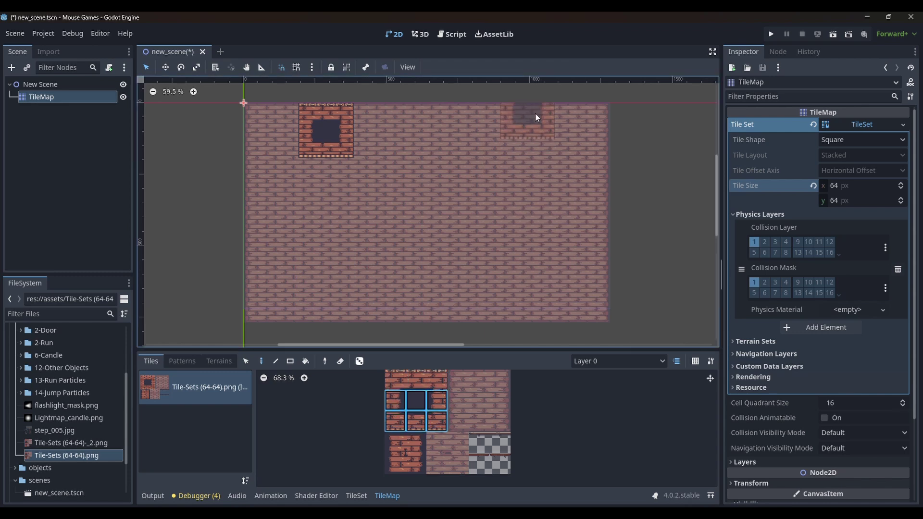
{"action": "left_click", "coordinate": [552, 114]}
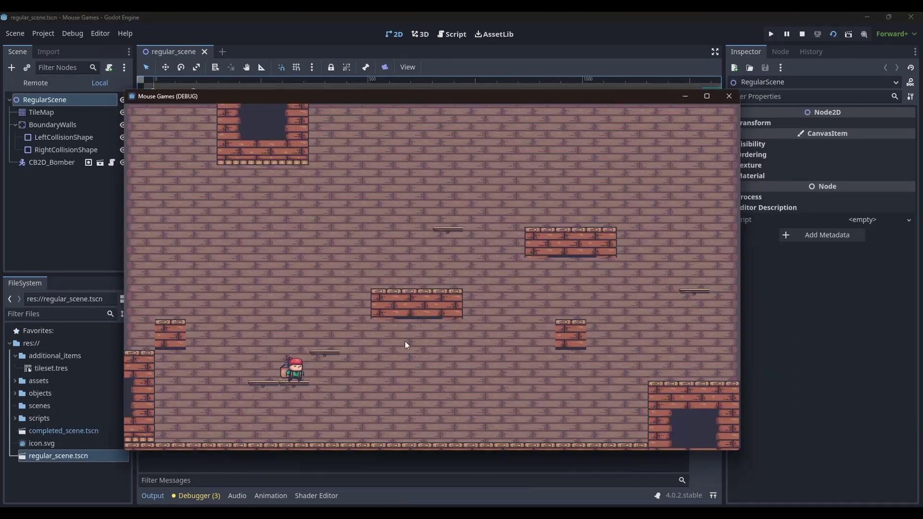
- Jump, move right and double-jump the character across the brick platforms and barrel
{"action": "key", "text": "space"}
{"action": "key", "text": "Right"}
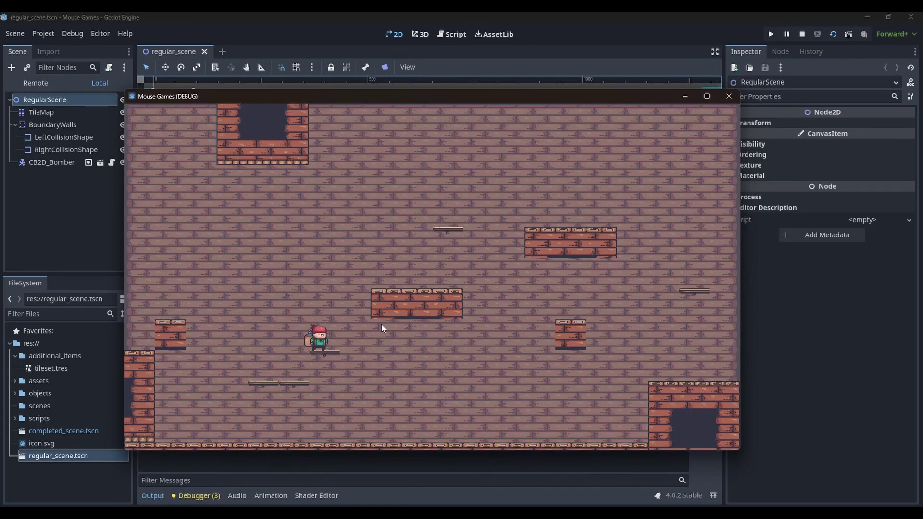
{"action": "key", "text": "space"}
{"action": "key", "text": "space"}
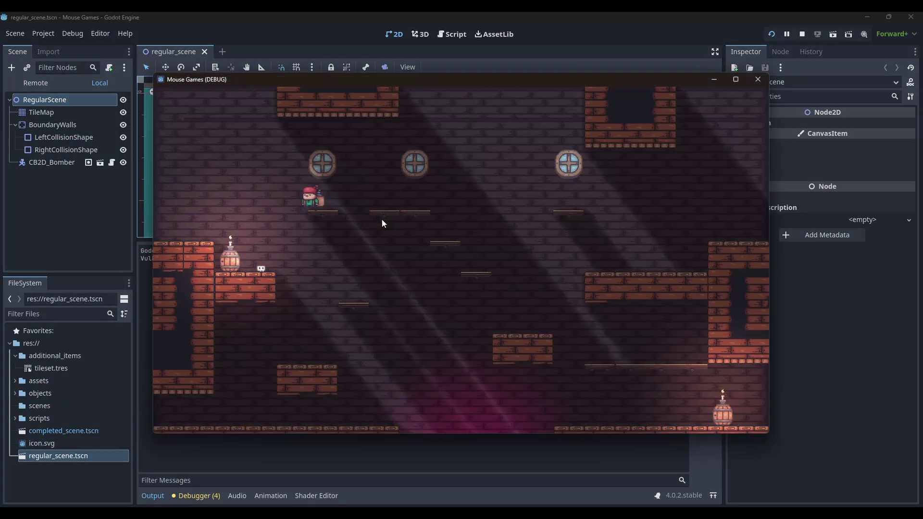
{"action": "key", "text": "Right"}
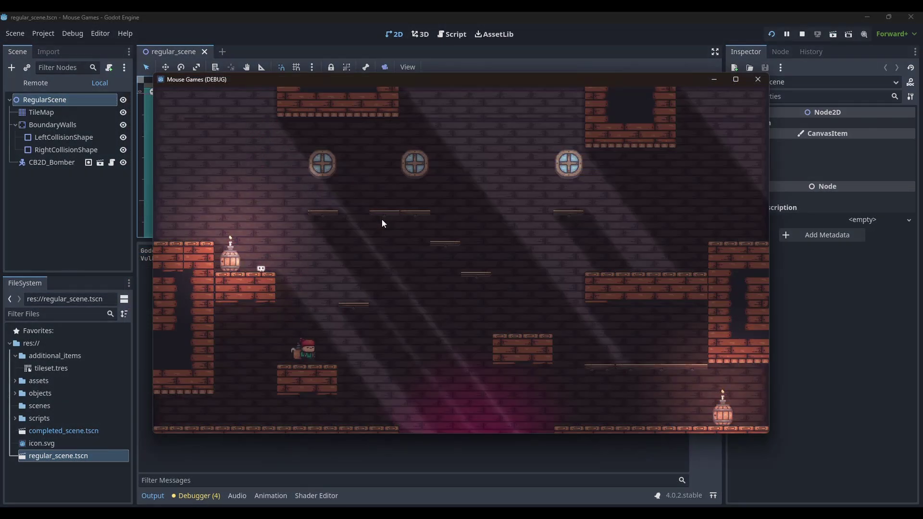
{"action": "key", "text": "space"}
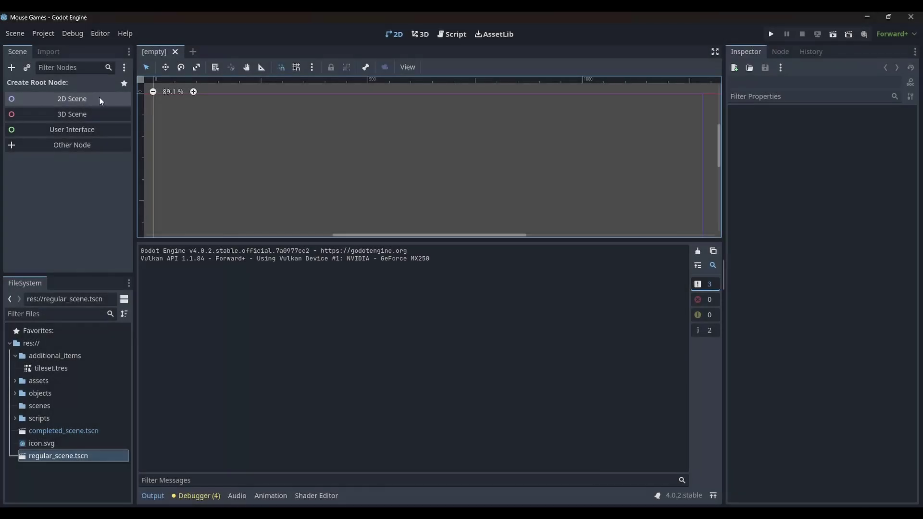
- Create a 2D scene rooted at New Scene, saved as new_scene.tscn, with a selected TileMap child
{"action": "left_click", "coordinate": [95, 96]}
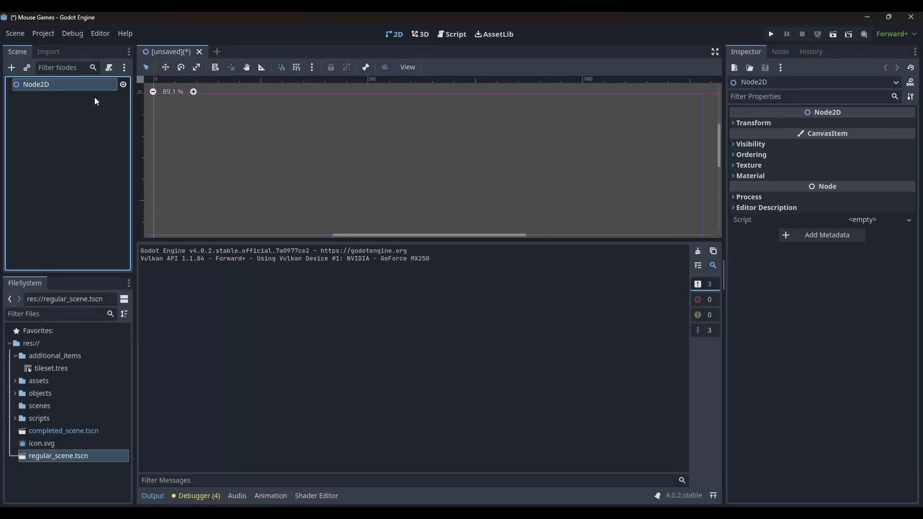
{"action": "double_click", "coordinate": [50, 85]}
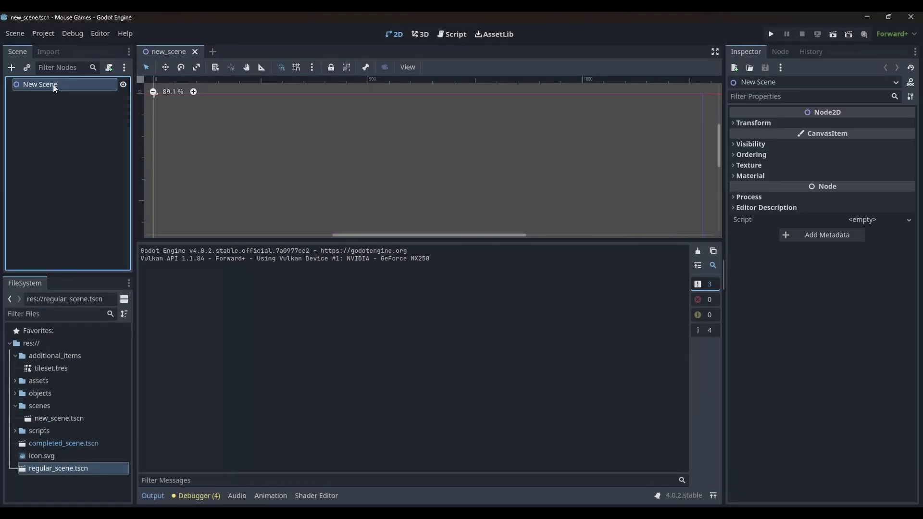
{"action": "right_click", "coordinate": [53, 88]}
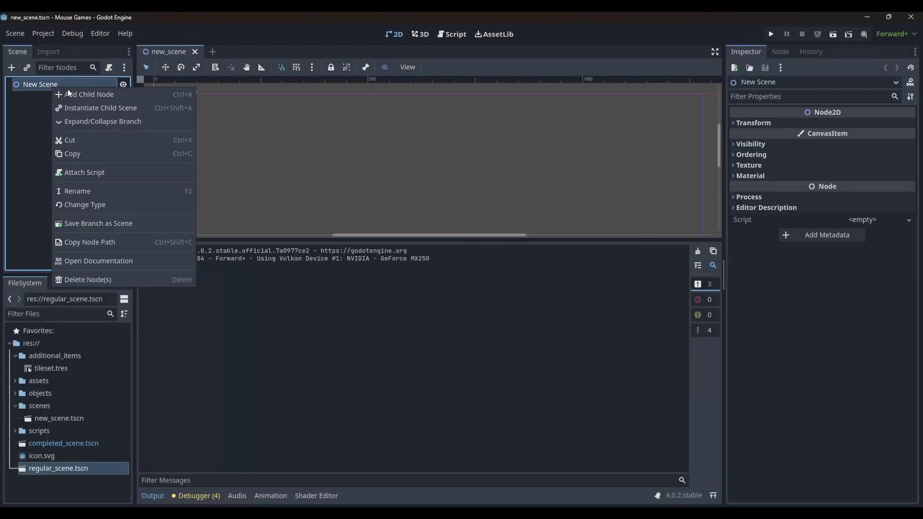
{"action": "left_click", "coordinate": [137, 94]}
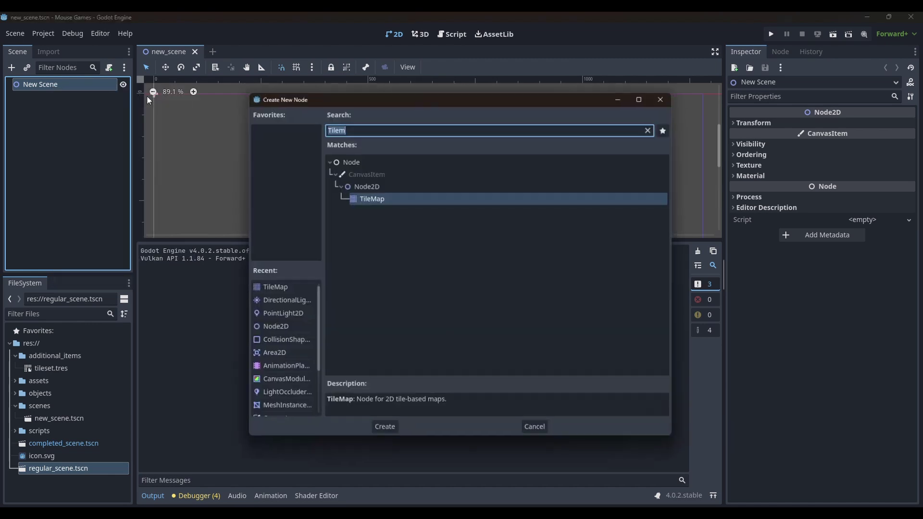
{"action": "double_click", "coordinate": [370, 197]}
{"action": "left_click", "coordinate": [69, 149]}
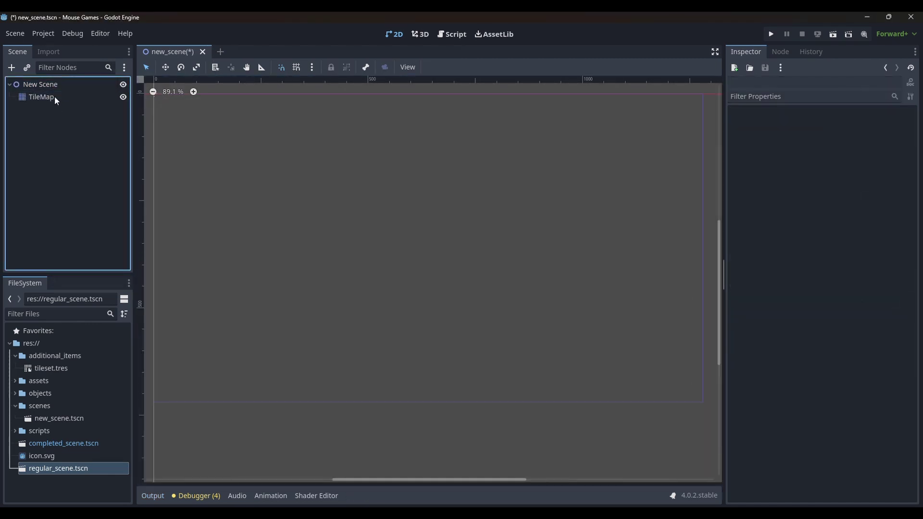
{"action": "left_click", "coordinate": [56, 98]}
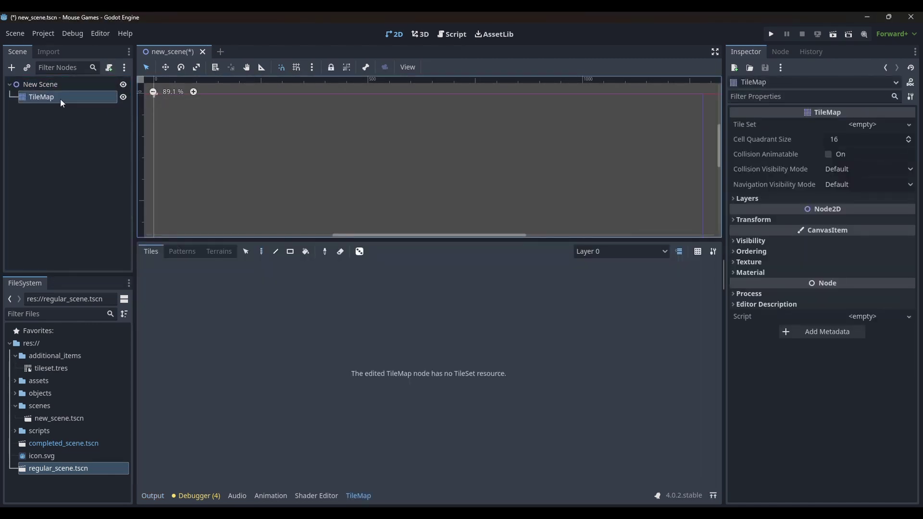
- Assign a new TileSet to the TileMap, open it for editing, and expand the assets folder
{"action": "left_click", "coordinate": [869, 127]}
{"action": "left_click", "coordinate": [877, 140]}
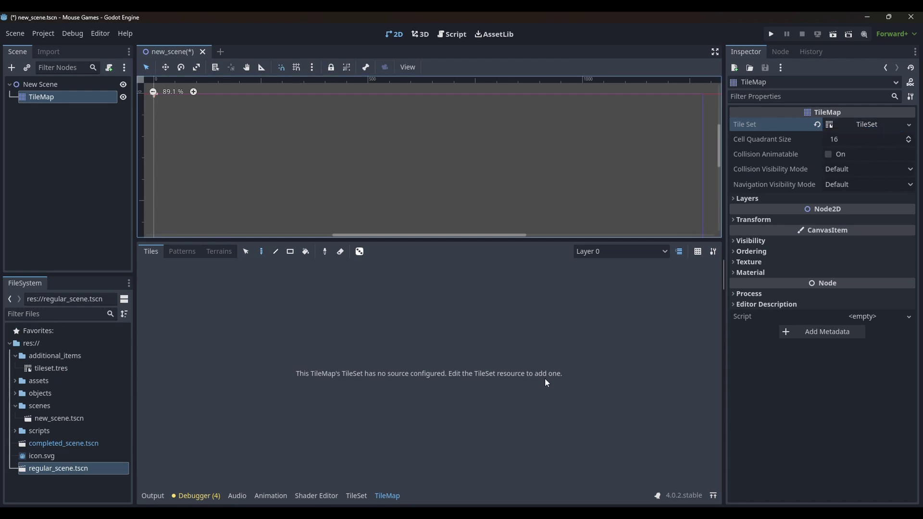
{"action": "left_click", "coordinate": [867, 124]}
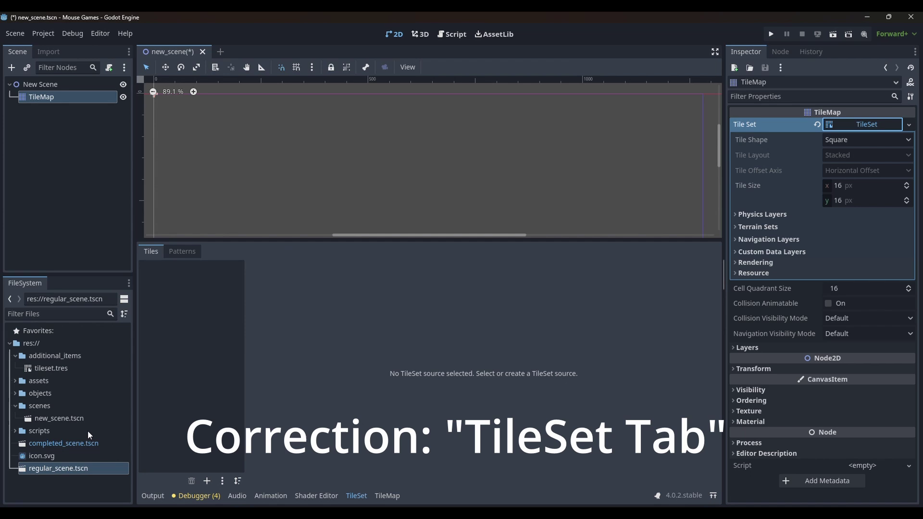
{"action": "double_click", "coordinate": [34, 382]}
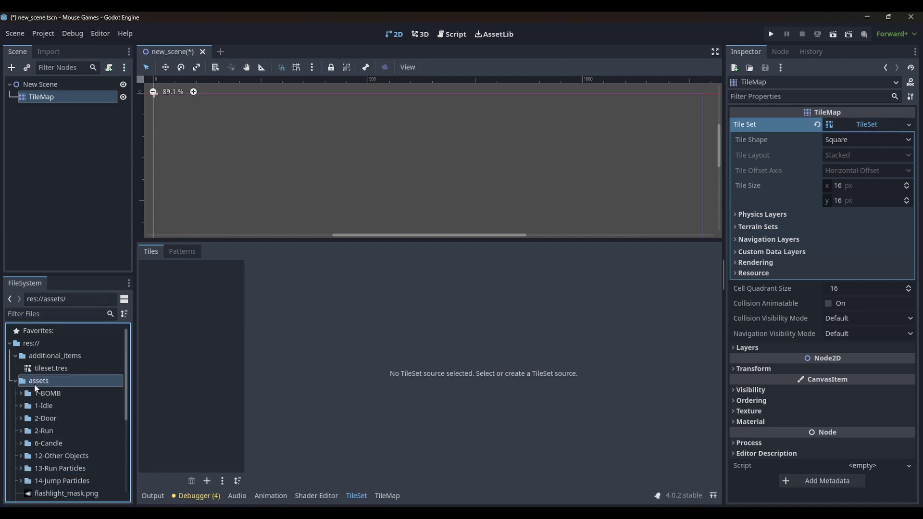
{"action": "scroll", "coordinate": [34, 385], "scroll_direction": "down", "scroll_amount": 3}
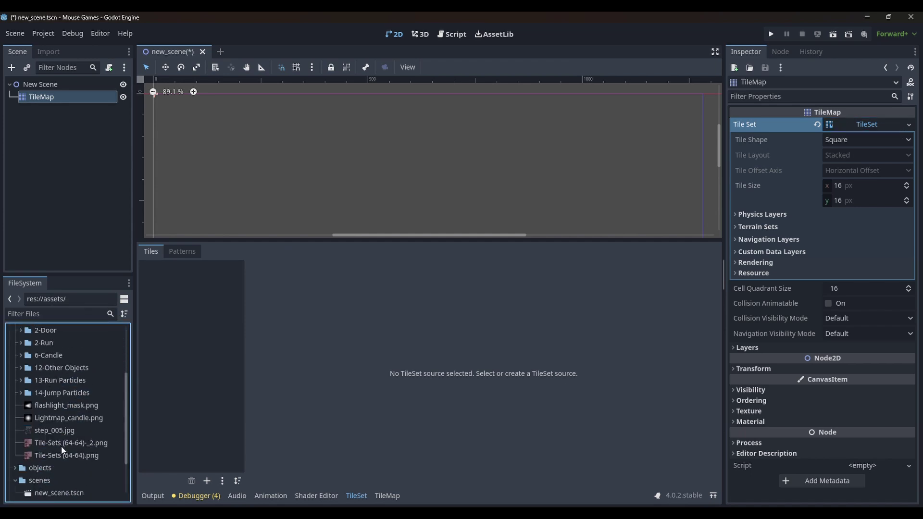
- Add Tile-Sets (64-64).png as an atlas source with auto-created tiles and select one tile
{"action": "left_click_drag", "start_coordinate": [61, 454], "coordinate": [174, 413]}
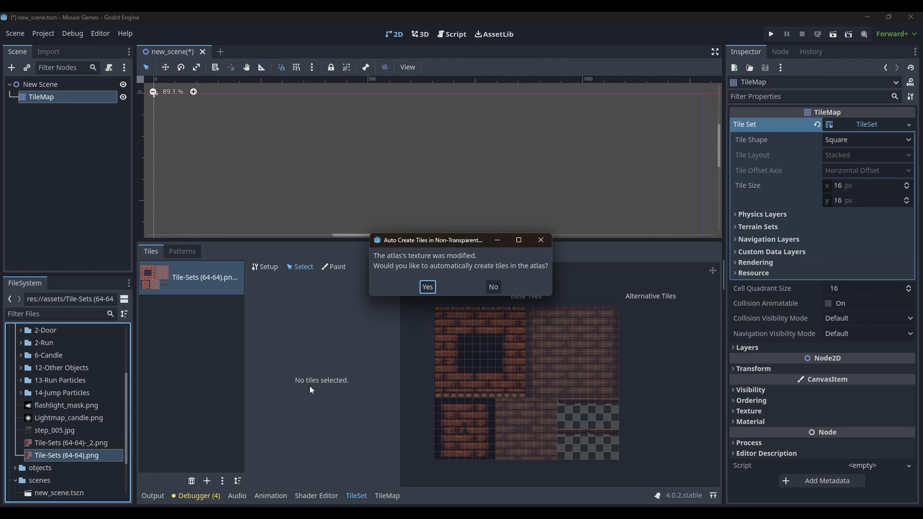
{"action": "left_click", "coordinate": [426, 288]}
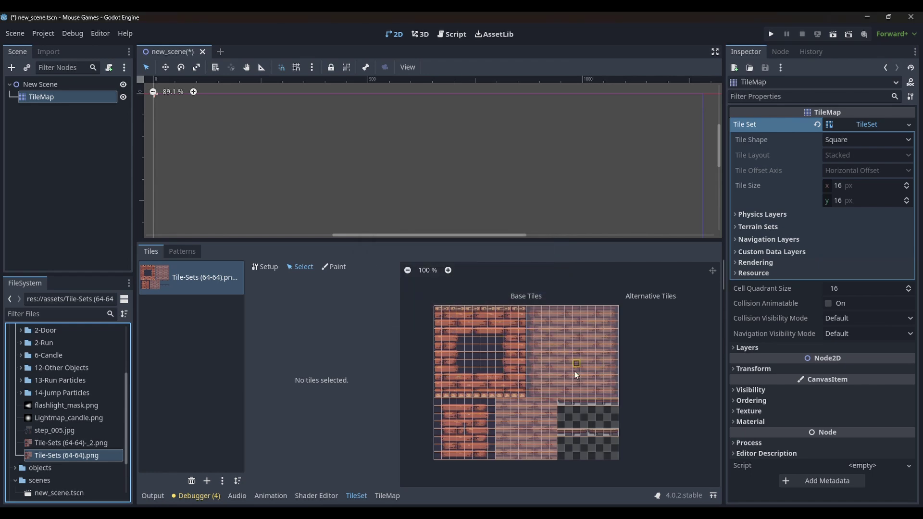
{"action": "left_click", "coordinate": [468, 336]}
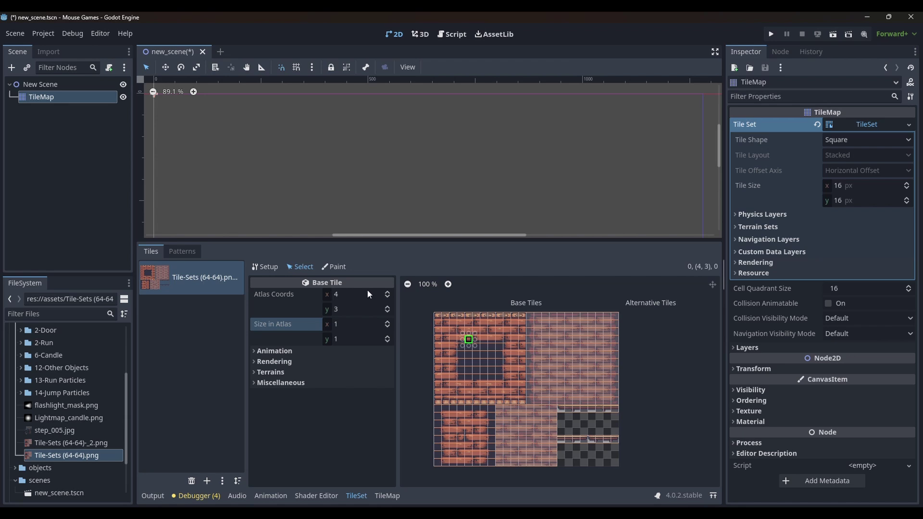
- Set the atlas source's Texture Region Size to 64×64 px
{"action": "left_click", "coordinate": [383, 496]}
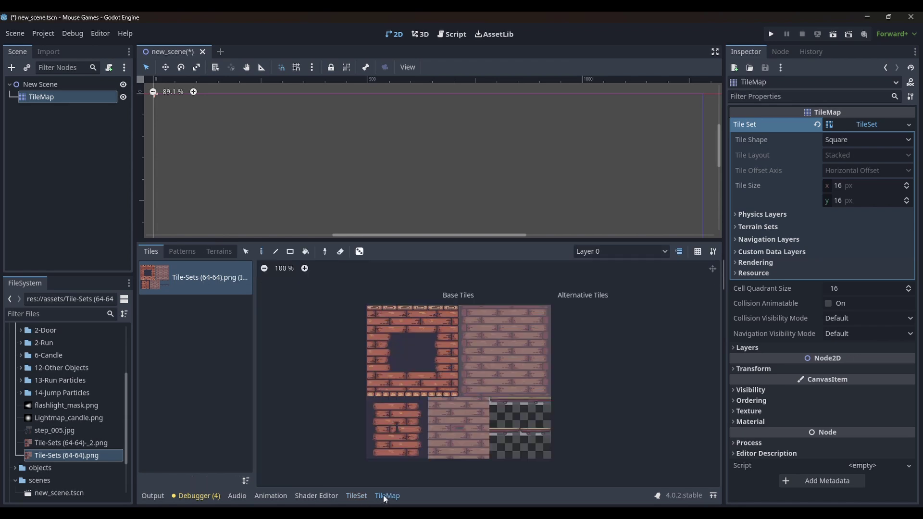
{"action": "left_click", "coordinate": [210, 284]}
{"action": "left_click", "coordinate": [356, 495]}
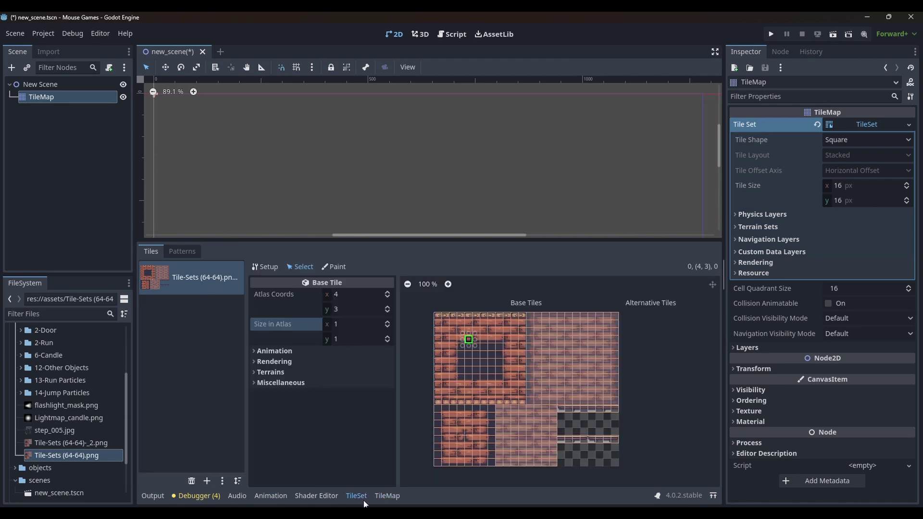
{"action": "left_click", "coordinate": [268, 268]}
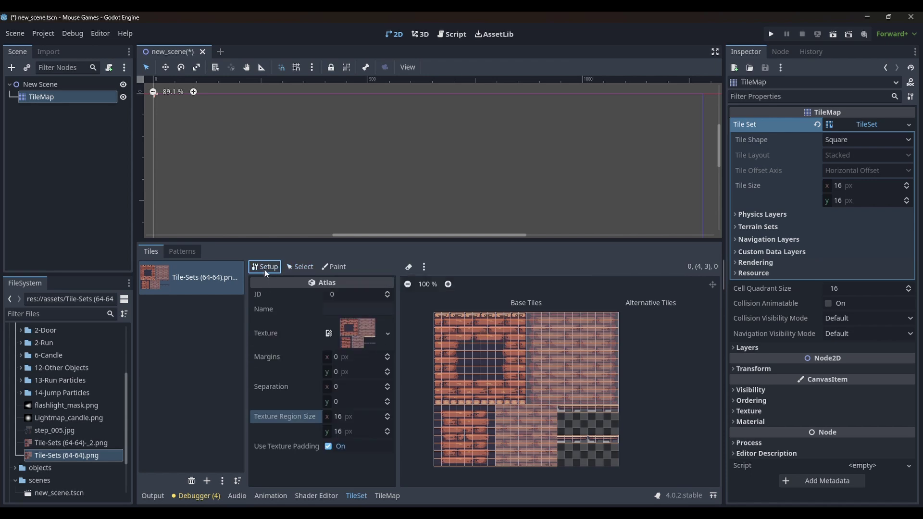
{"action": "left_click", "coordinate": [347, 416]}
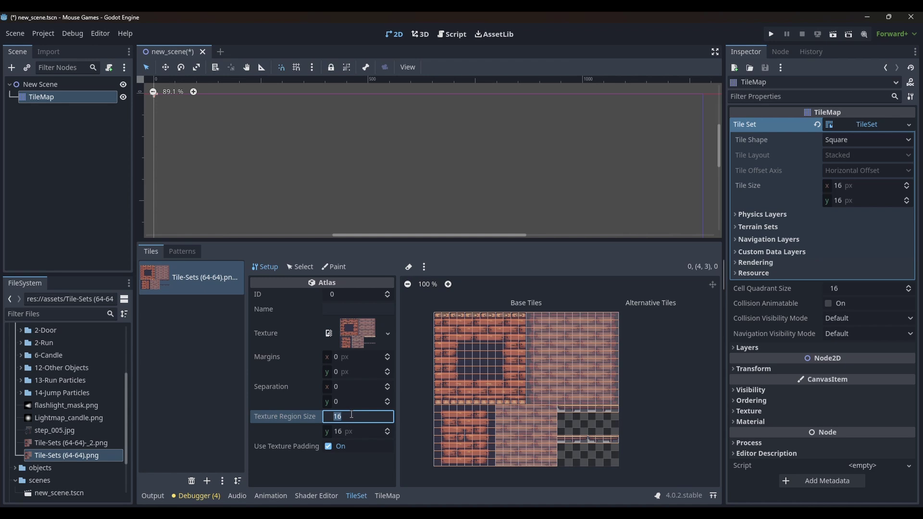
{"action": "type", "text": "64"}
{"action": "left_click", "coordinate": [355, 432]}
{"action": "type", "text": "64"}
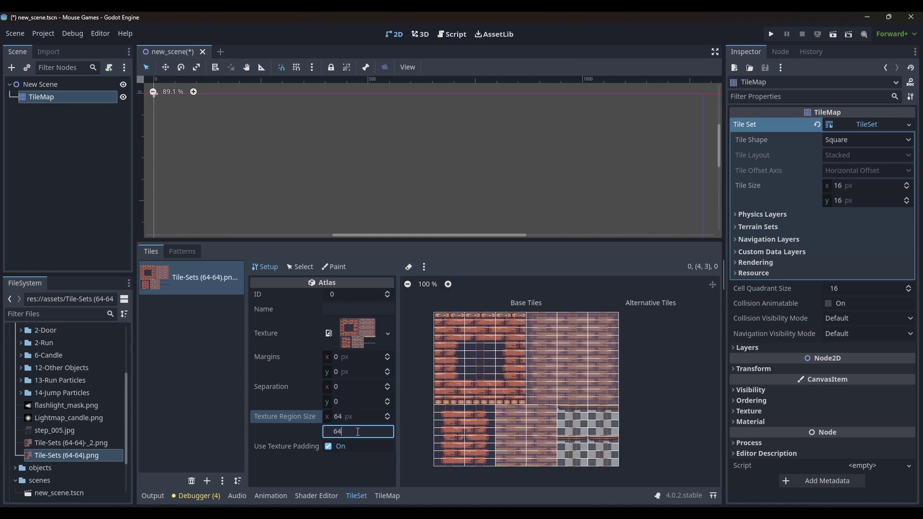
{"action": "key", "text": "Return"}
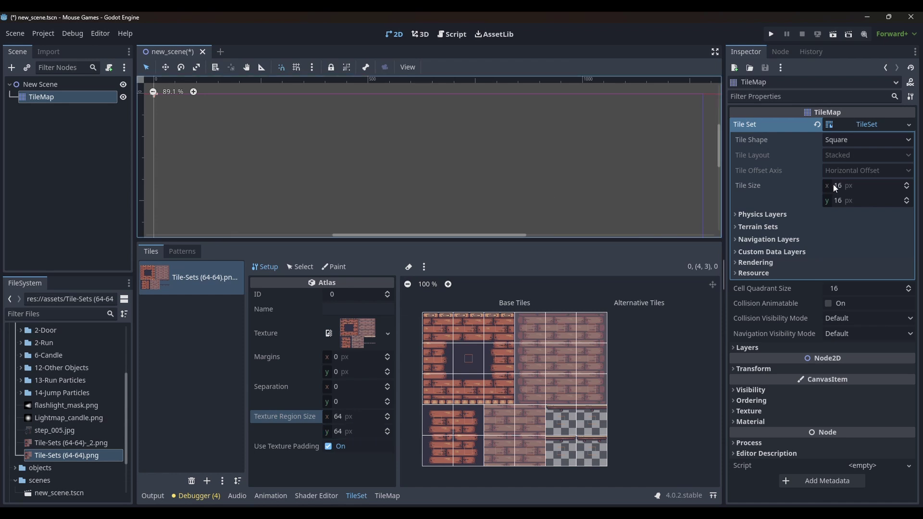
- Set the TileSet's Tile Size to 64×64 px in the Inspector
{"action": "left_click", "coordinate": [856, 183]}
{"action": "type", "text": "64"}
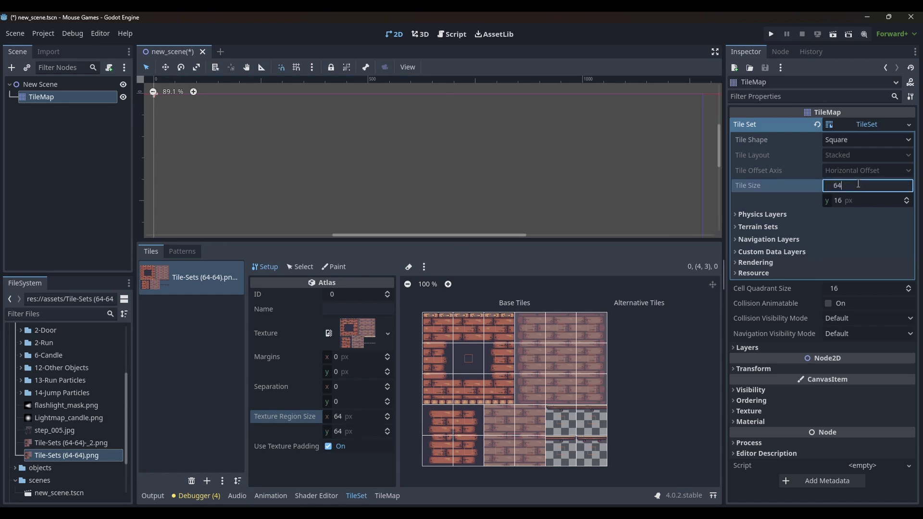
{"action": "left_click", "coordinate": [857, 201]}
{"action": "type", "text": "64"}
{"action": "key", "text": "Return"}
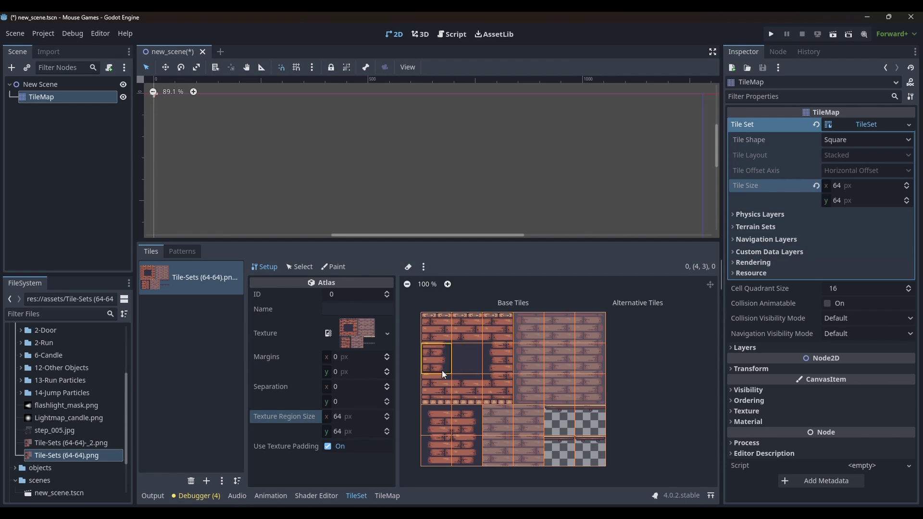
{"action": "left_click", "coordinate": [178, 113]}
{"action": "left_click", "coordinate": [384, 334]}
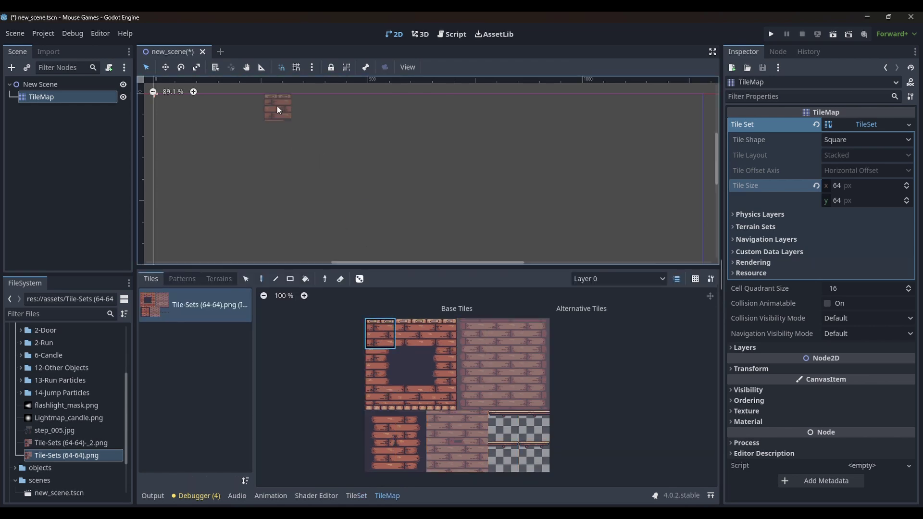
{"action": "mouse_move", "coordinate": [168, 111]}
{"action": "left_mouse_down"}
{"action": "mouse_move", "coordinate": [212, 177]}
{"action": "mouse_move", "coordinate": [534, 163]}
{"action": "mouse_move", "coordinate": [497, 190]}
{"action": "left_mouse_up"}
{"action": "left_click", "coordinate": [492, 329]}
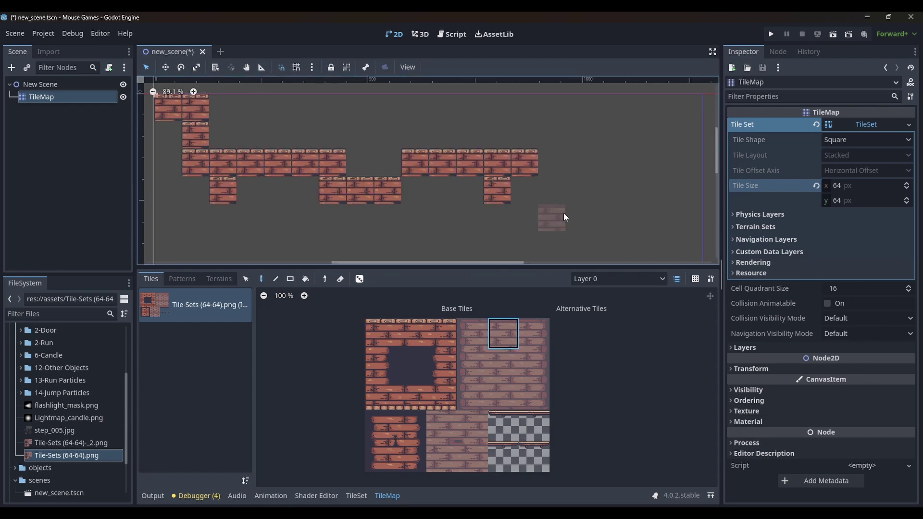
{"action": "mouse_move", "coordinate": [559, 207]}
{"action": "left_mouse_down"}
{"action": "mouse_move", "coordinate": [594, 181]}
{"action": "mouse_move", "coordinate": [576, 237]}
{"action": "mouse_move", "coordinate": [629, 212]}
{"action": "mouse_move", "coordinate": [604, 99]}
{"action": "left_mouse_up"}
{"action": "mouse_move", "coordinate": [590, 102]}
{"action": "right_mouse_down"}
{"action": "mouse_move", "coordinate": [629, 162]}
{"action": "mouse_move", "coordinate": [673, 168]}
{"action": "mouse_move", "coordinate": [606, 226]}
{"action": "mouse_move", "coordinate": [544, 207]}
{"action": "mouse_move", "coordinate": [596, 237]}
{"action": "mouse_move", "coordinate": [606, 209]}
{"action": "mouse_move", "coordinate": [551, 183]}
{"action": "mouse_move", "coordinate": [467, 183]}
{"action": "mouse_move", "coordinate": [500, 187]}
{"action": "mouse_move", "coordinate": [439, 170]}
{"action": "mouse_move", "coordinate": [403, 191]}
{"action": "mouse_move", "coordinate": [334, 191]}
{"action": "mouse_move", "coordinate": [327, 166]}
{"action": "mouse_move", "coordinate": [241, 166]}
{"action": "mouse_move", "coordinate": [220, 188]}
{"action": "mouse_move", "coordinate": [161, 102]}
{"action": "right_mouse_up"}
{"action": "left_click", "coordinate": [351, 498]}
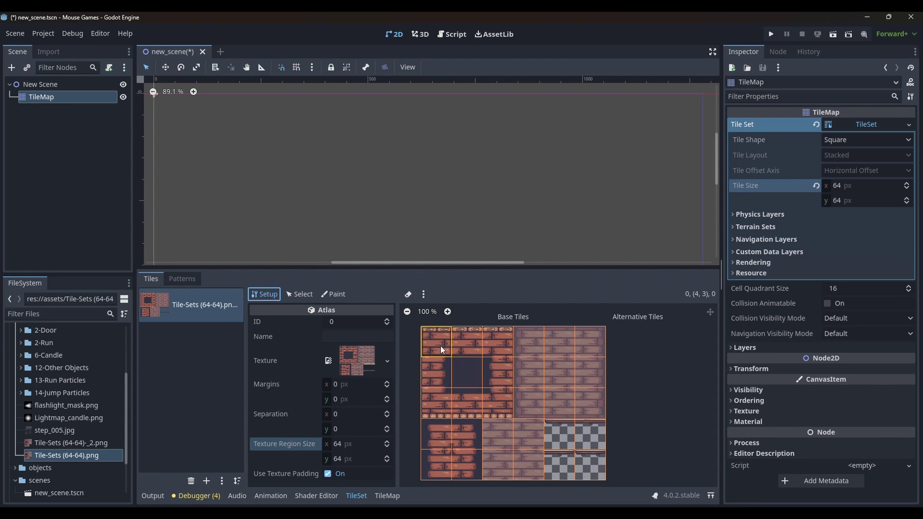
- Add a physics layer element under the TileSet's Physics Layers
{"action": "left_click", "coordinate": [769, 214]}
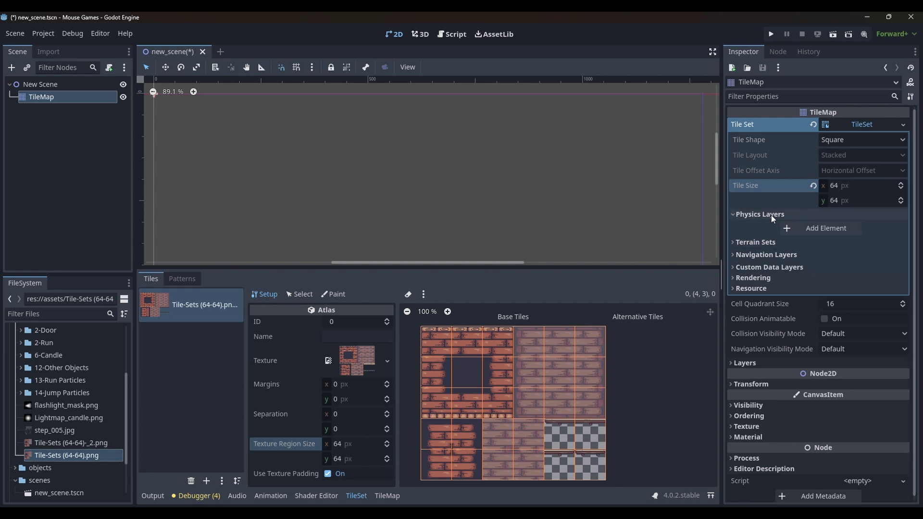
{"action": "left_click", "coordinate": [813, 228]}
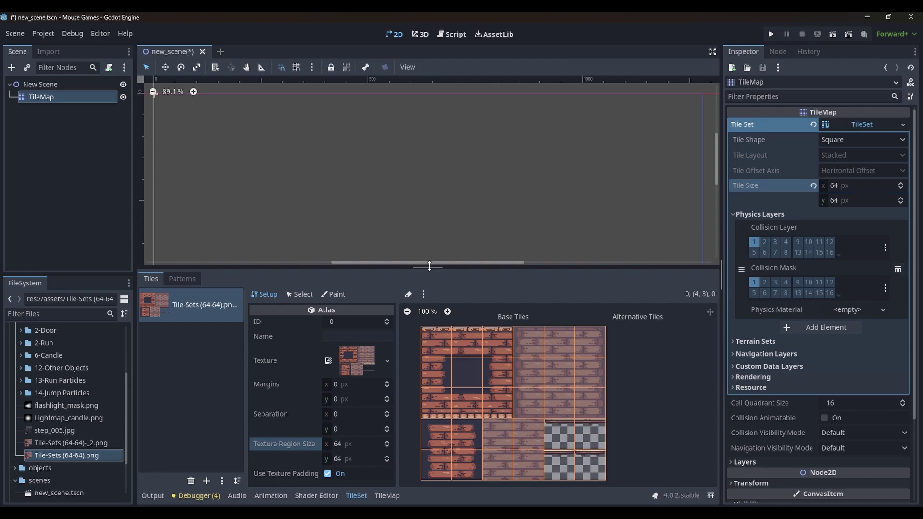
- Give the top-left brick tile (0,0) a default full-tile collision polygon on Physics Layer 0
{"action": "left_click_drag", "start_coordinate": [429, 266], "coordinate": [429, 126]}
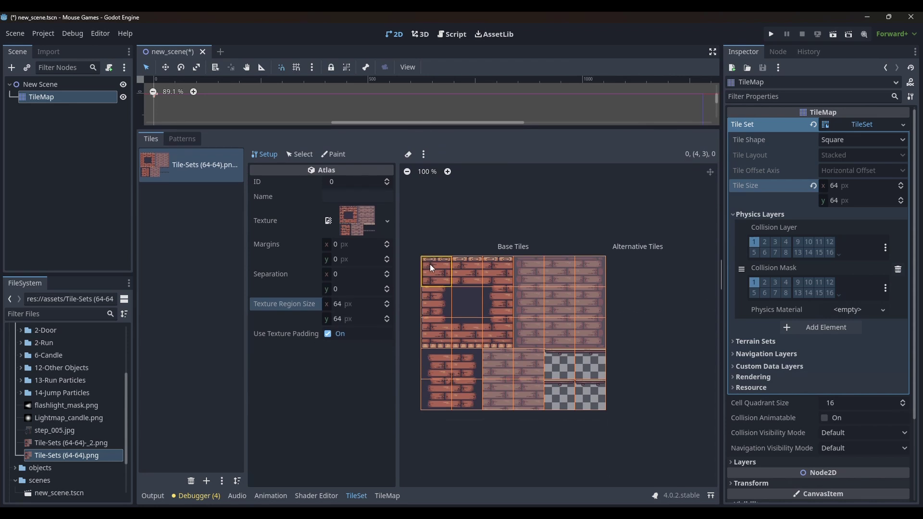
{"action": "left_click", "coordinate": [311, 155]}
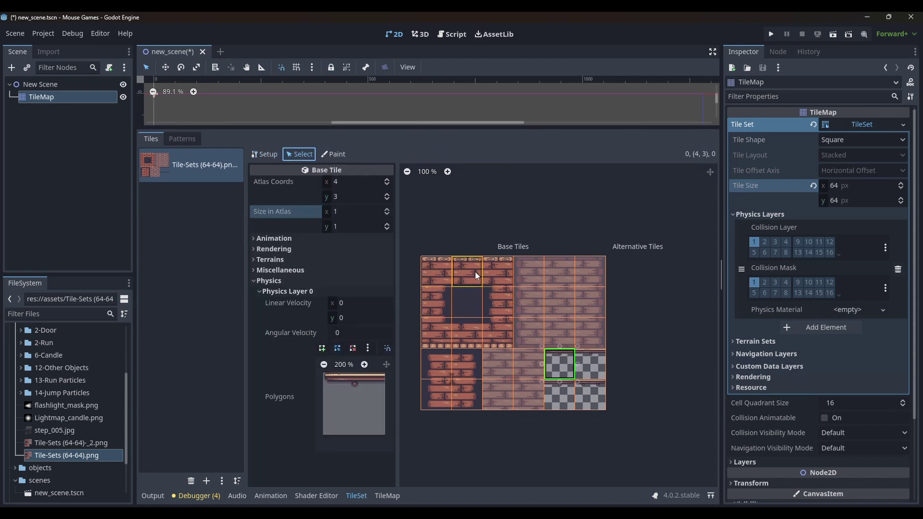
{"action": "left_click", "coordinate": [435, 269]}
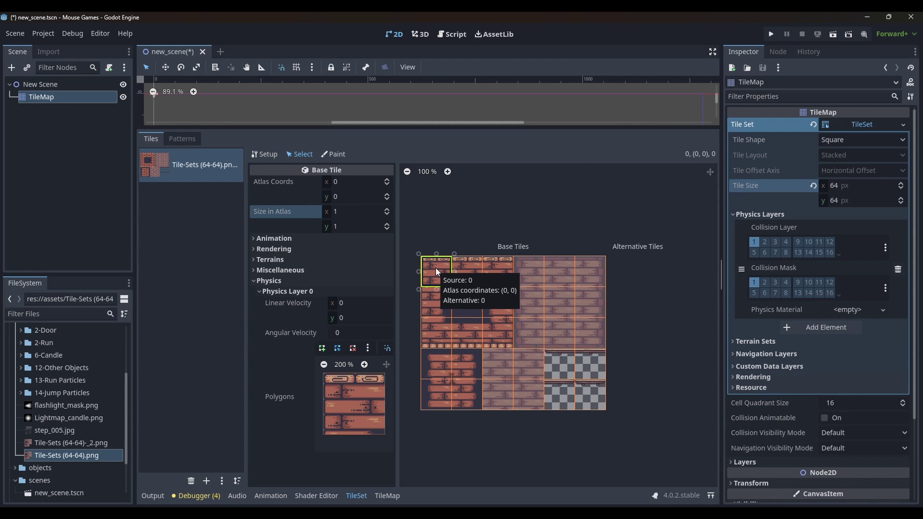
{"action": "left_click", "coordinate": [264, 281]}
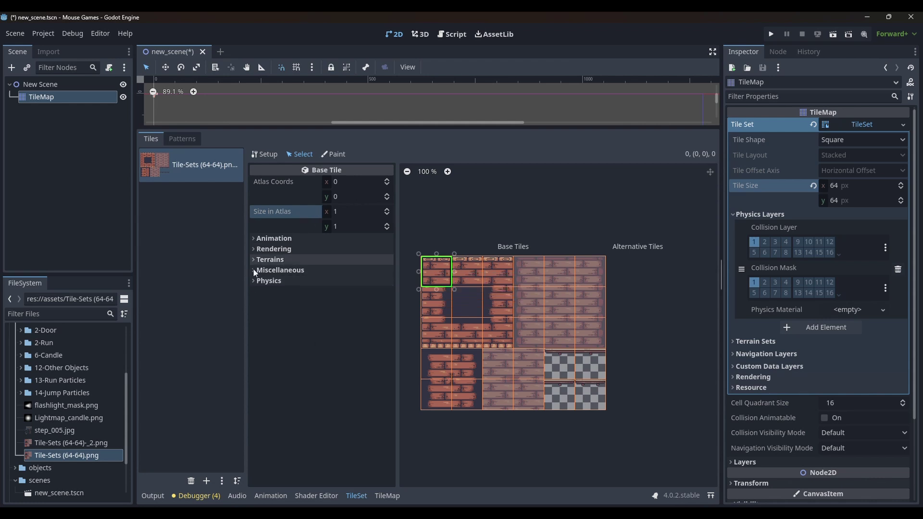
{"action": "left_click", "coordinate": [253, 281]}
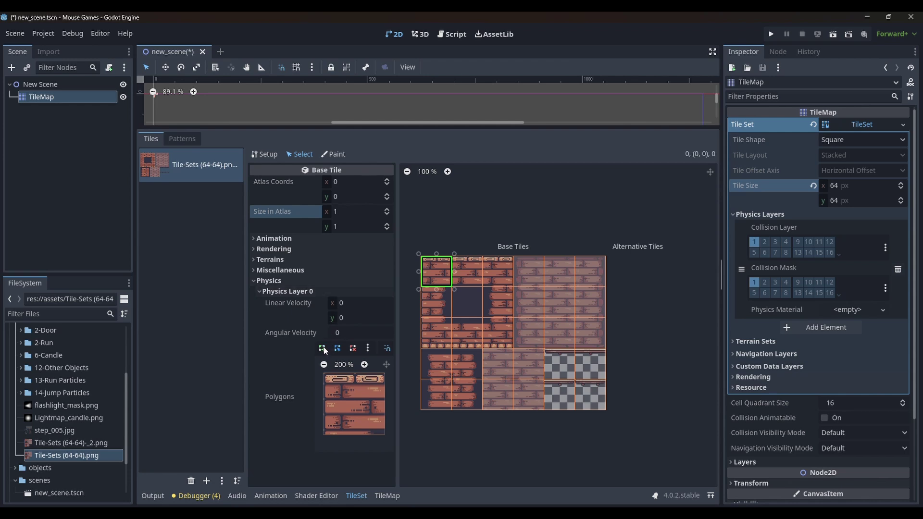
{"action": "left_click", "coordinate": [368, 348]}
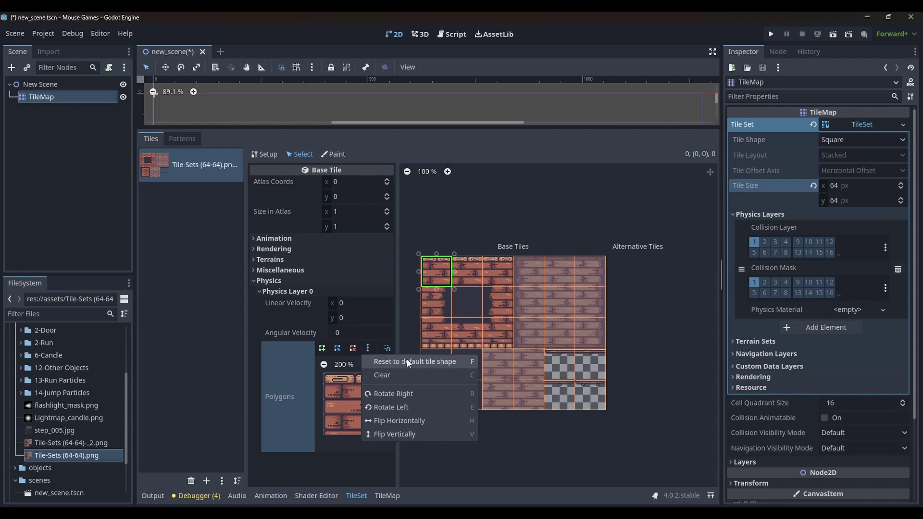
{"action": "left_click", "coordinate": [469, 361]}
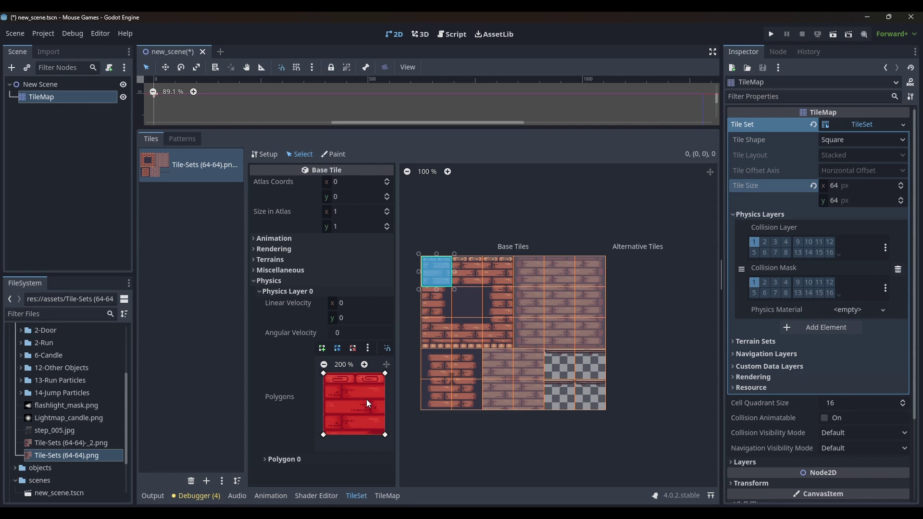
- Select atlas tiles (2,0) and (2,2), then the checkered tile at (4,3)
{"action": "left_click", "coordinate": [471, 275]}
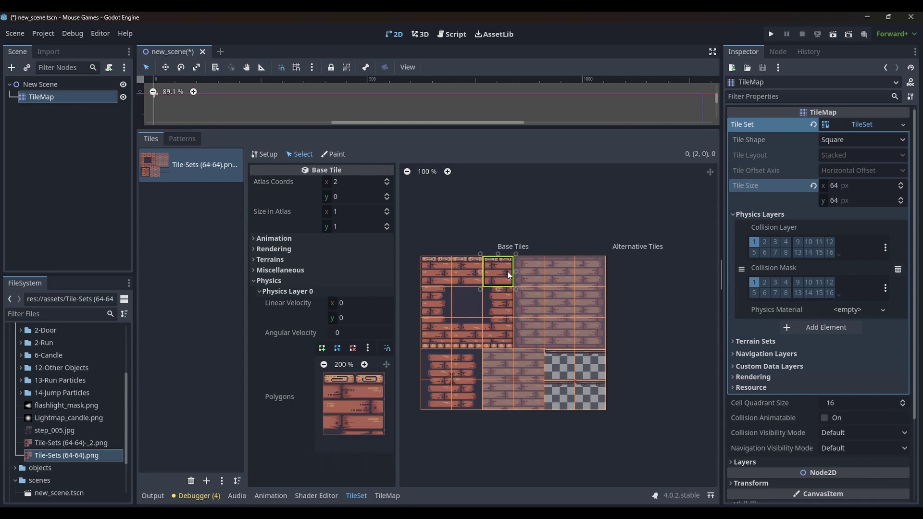
{"action": "left_click", "coordinate": [467, 303]}
{"action": "left_click", "coordinate": [472, 333]}
{"action": "left_click", "coordinate": [501, 334]}
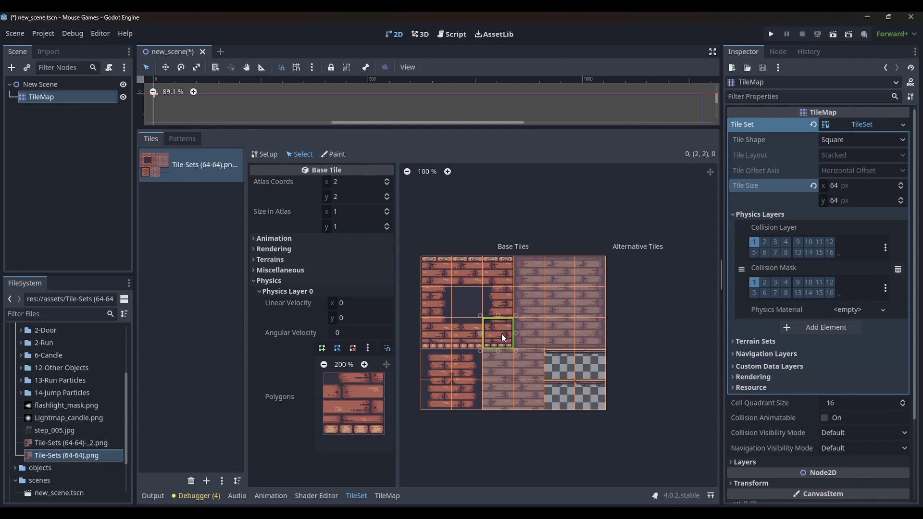
{"action": "left_click", "coordinate": [561, 361]}
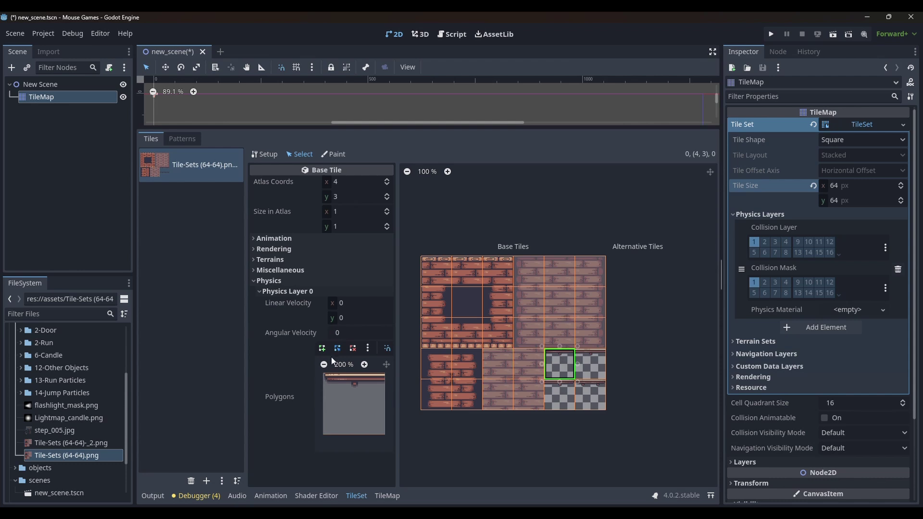
- Draw a thin collision polygon along the top edge of the checkered tile
{"action": "left_click", "coordinate": [322, 374]}
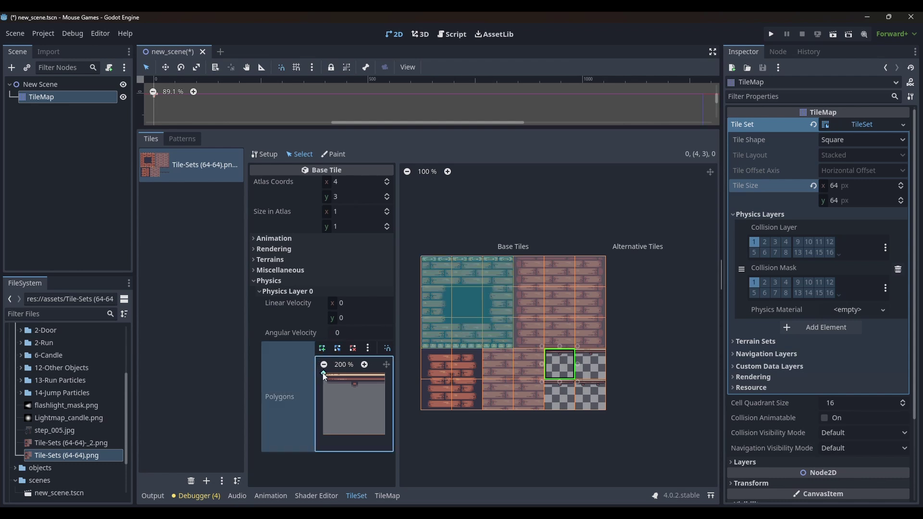
{"action": "left_click", "coordinate": [385, 372]}
{"action": "left_click", "coordinate": [323, 382]}
{"action": "left_click", "coordinate": [324, 373]}
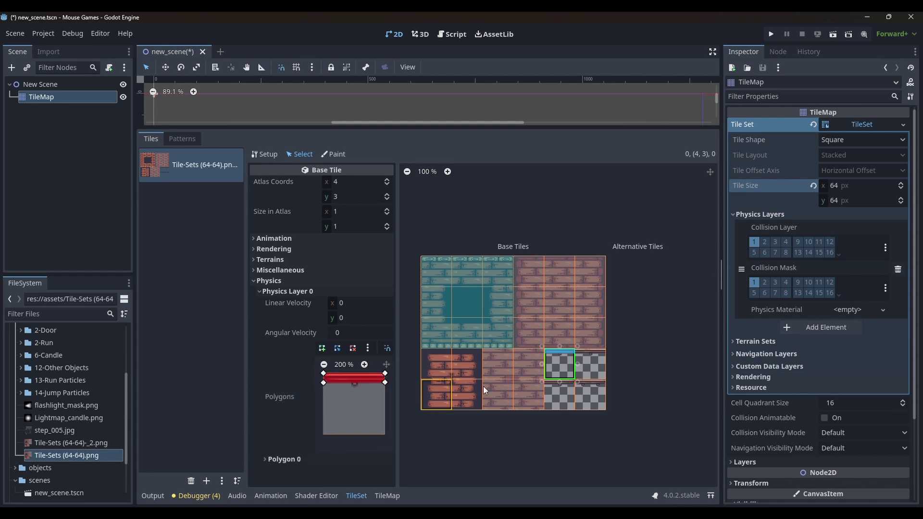
- Raise the bottom vertices on tiles 5,3 and 4,4 into thin top collision strips
{"action": "left_click", "coordinate": [590, 364]}
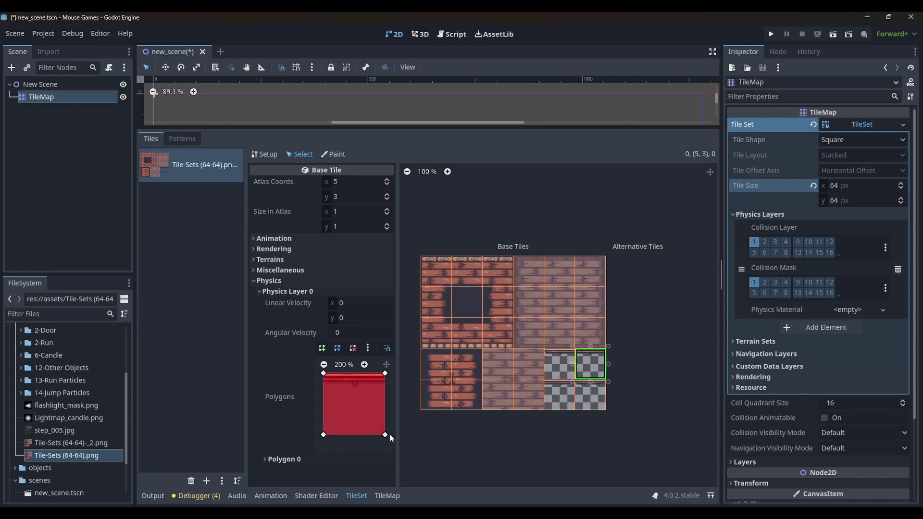
{"action": "left_click_drag", "start_coordinate": [385, 436], "coordinate": [385, 383]}
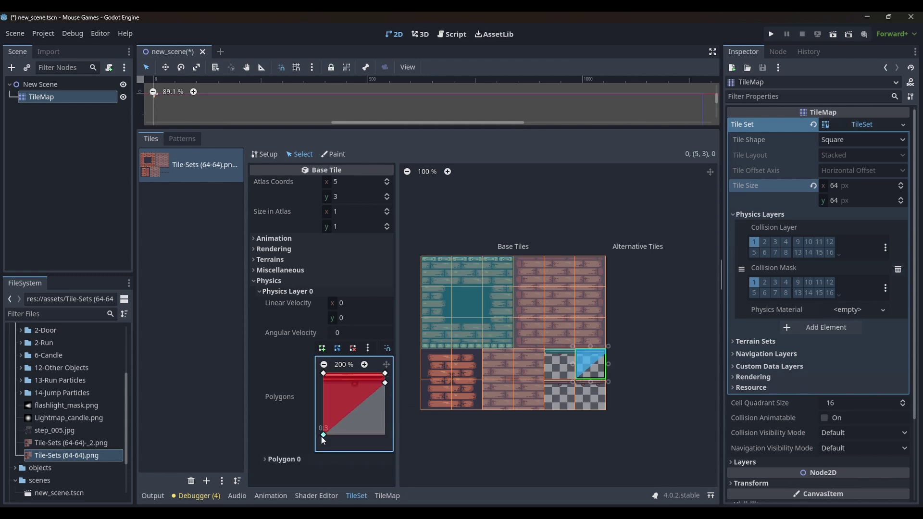
{"action": "left_click_drag", "start_coordinate": [324, 435], "coordinate": [322, 383]}
{"action": "left_click", "coordinate": [559, 395]}
{"action": "left_click_drag", "start_coordinate": [324, 435], "coordinate": [323, 383]}
{"action": "left_click_drag", "start_coordinate": [385, 435], "coordinate": [385, 383]}
- Raise tile 5,4's bottom collision corners to the top edge, then collapse Physics
{"action": "left_click", "coordinate": [590, 395]}
{"action": "left_click_drag", "start_coordinate": [324, 435], "coordinate": [324, 383]}
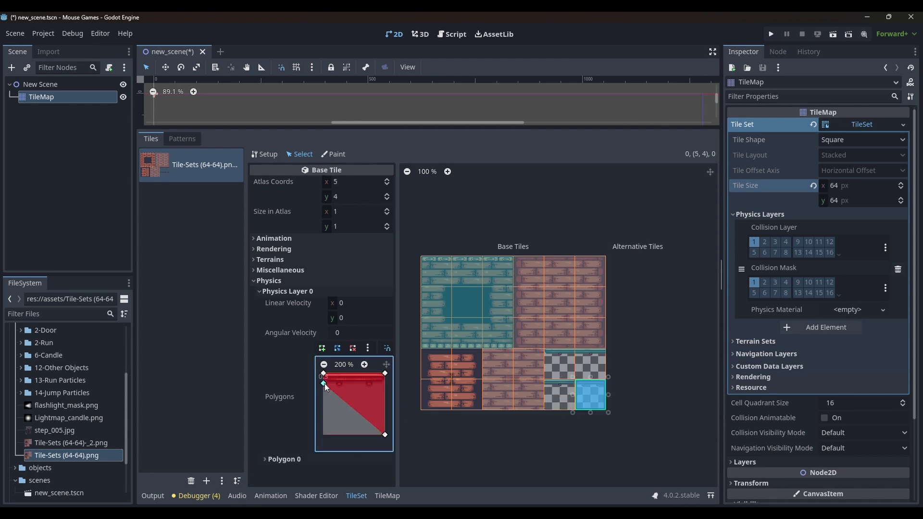
{"action": "left_click_drag", "start_coordinate": [385, 435], "coordinate": [385, 383]}
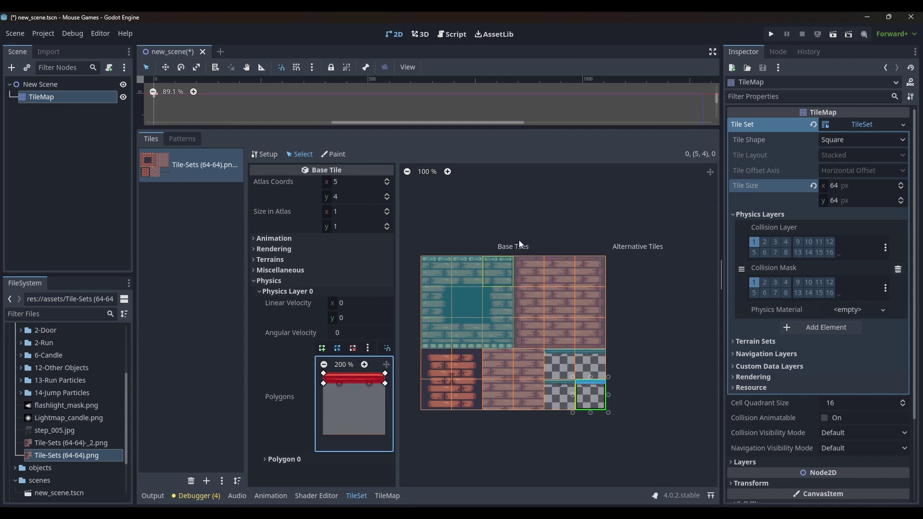
{"action": "left_click", "coordinate": [286, 280]}
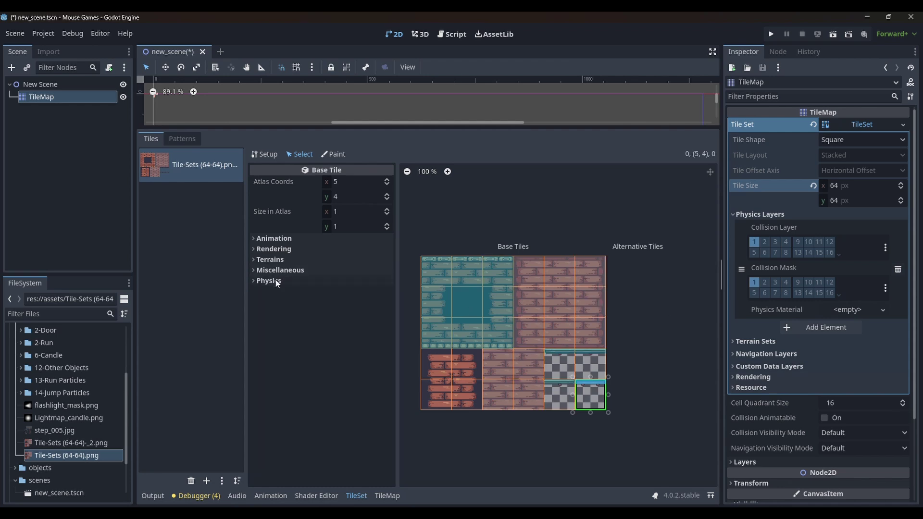
- Enlarge the level view, switch to TileMap painting and show the tile grid
{"action": "left_click_drag", "start_coordinate": [474, 125], "coordinate": [498, 351]}
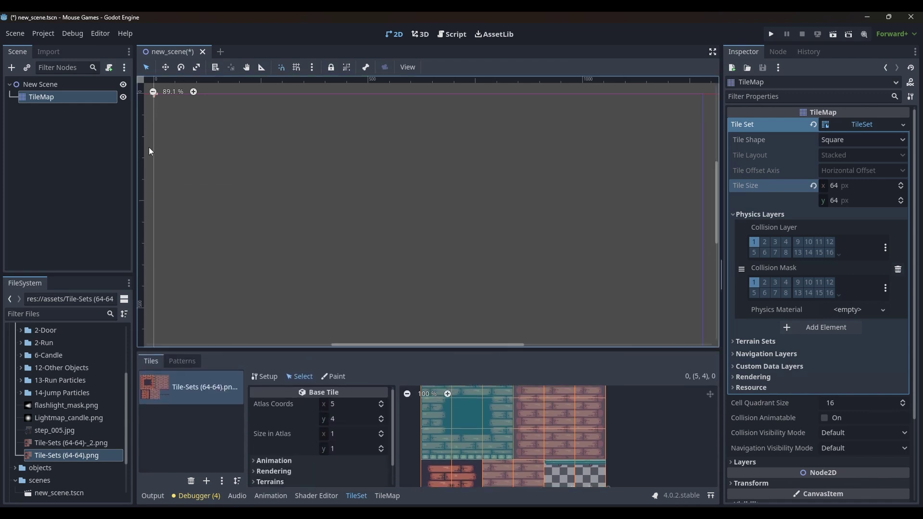
{"action": "scroll", "coordinate": [329, 174], "scroll_direction": "down", "scroll_amount": 3}
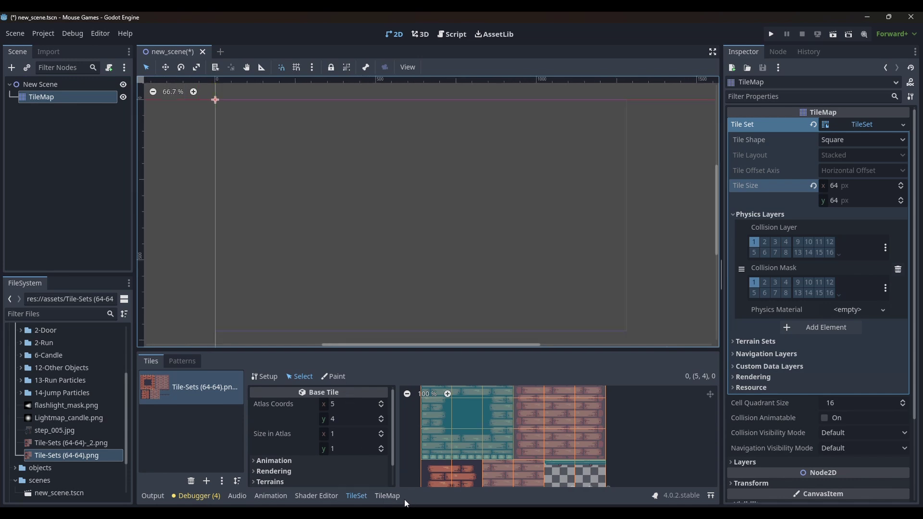
{"action": "left_click", "coordinate": [387, 495]}
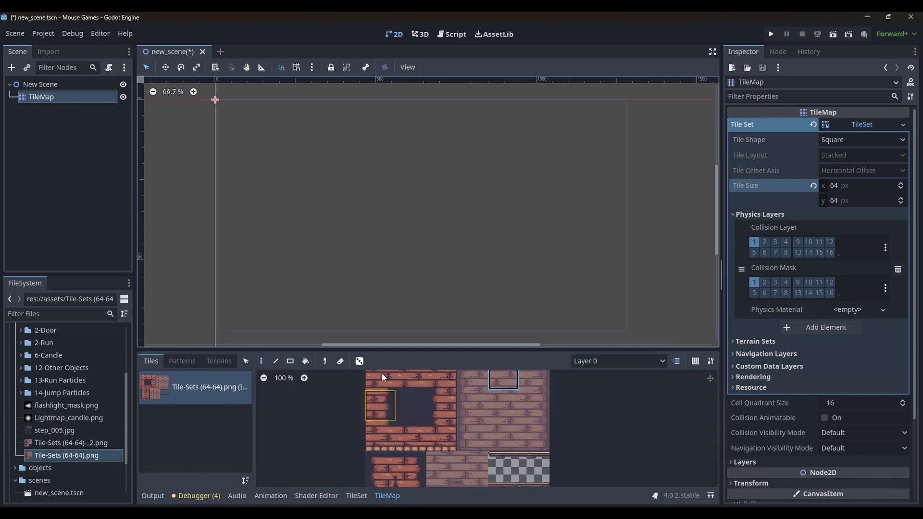
{"action": "left_click", "coordinate": [695, 362]}
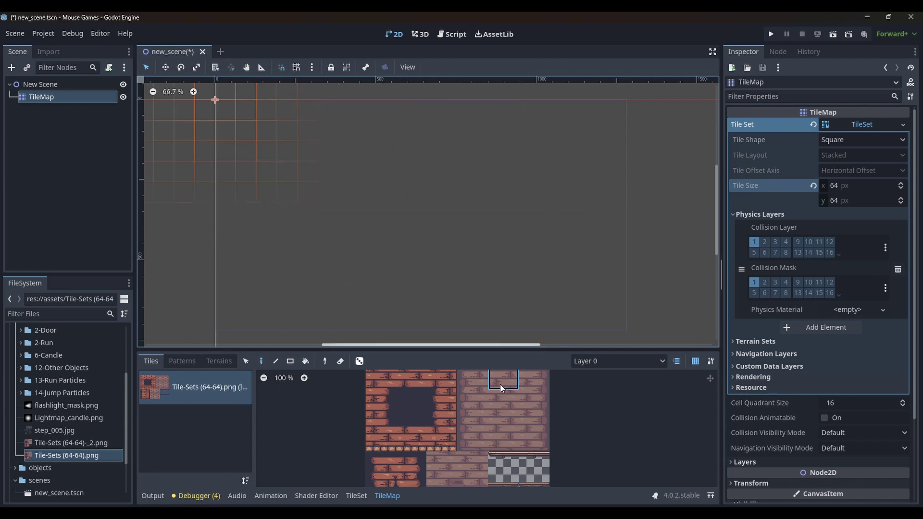
{"action": "scroll", "coordinate": [470, 385], "scroll_direction": "down", "scroll_amount": 3}
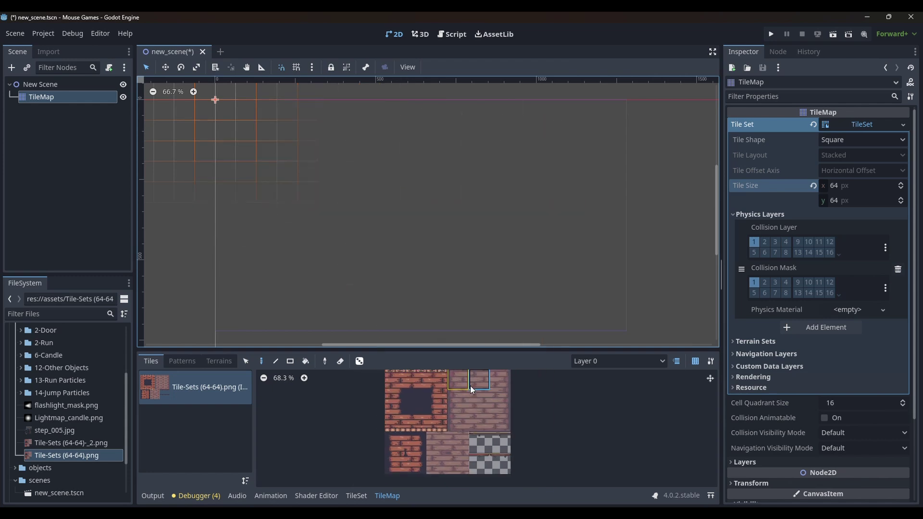
- Paint a plain brick frame around the scene and fill its interior solidly with bricks
{"action": "left_click", "coordinate": [227, 111]}
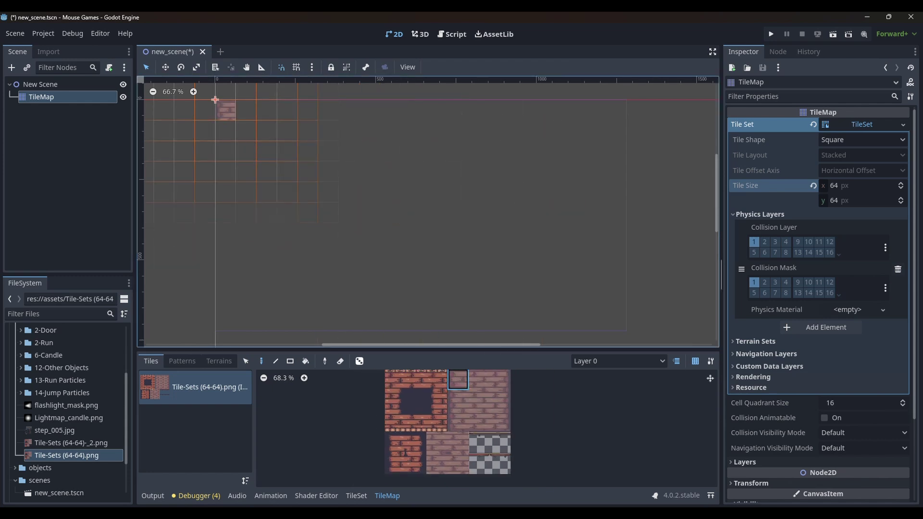
{"action": "left_click", "coordinate": [615, 111]}
{"action": "left_click", "coordinate": [226, 336]}
{"action": "left_click", "coordinate": [616, 337]}
{"action": "left_click", "coordinate": [500, 379]}
{"action": "left_click", "coordinate": [615, 296]}
{"action": "mouse_move", "coordinate": [595, 111]}
{"action": "left_mouse_down"}
{"action": "mouse_move", "coordinate": [236, 111]}
{"action": "mouse_move", "coordinate": [577, 336]}
{"action": "left_mouse_up"}
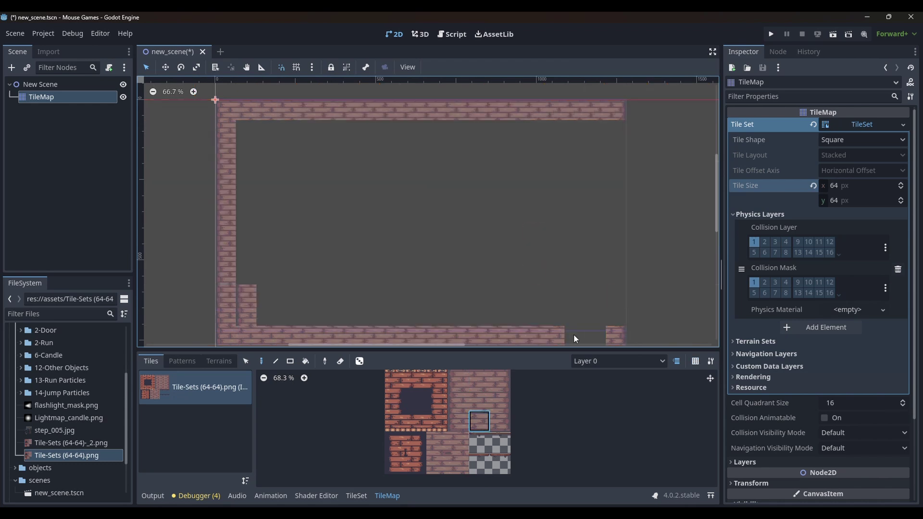
{"action": "left_click_drag", "start_coordinate": [615, 130], "coordinate": [615, 284]}
{"action": "mouse_move", "coordinate": [266, 139]}
{"action": "left_mouse_down"}
{"action": "mouse_move", "coordinate": [502, 208]}
{"action": "mouse_move", "coordinate": [432, 173]}
{"action": "mouse_move", "coordinate": [477, 272]}
{"action": "mouse_move", "coordinate": [384, 274]}
{"action": "left_mouse_up"}
{"action": "scroll", "coordinate": [384, 274], "scroll_direction": "down", "scroll_amount": 1}
{"action": "left_click", "coordinate": [395, 401]}
- Stamp the 3x3 brick window block near the wall's top-left corner
{"action": "left_click_drag", "start_coordinate": [401, 429], "coordinate": [431, 425]}
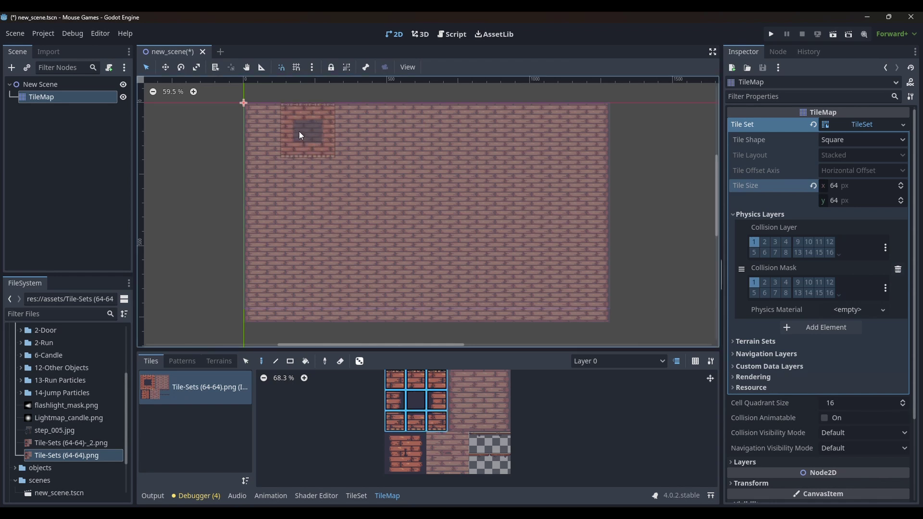
{"action": "left_click", "coordinate": [327, 129]}
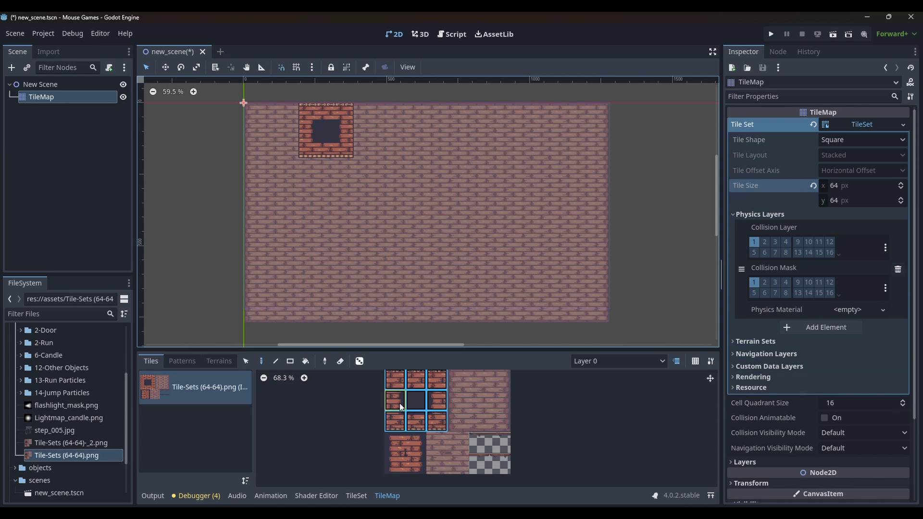
{"action": "left_click_drag", "start_coordinate": [397, 402], "coordinate": [439, 424]}
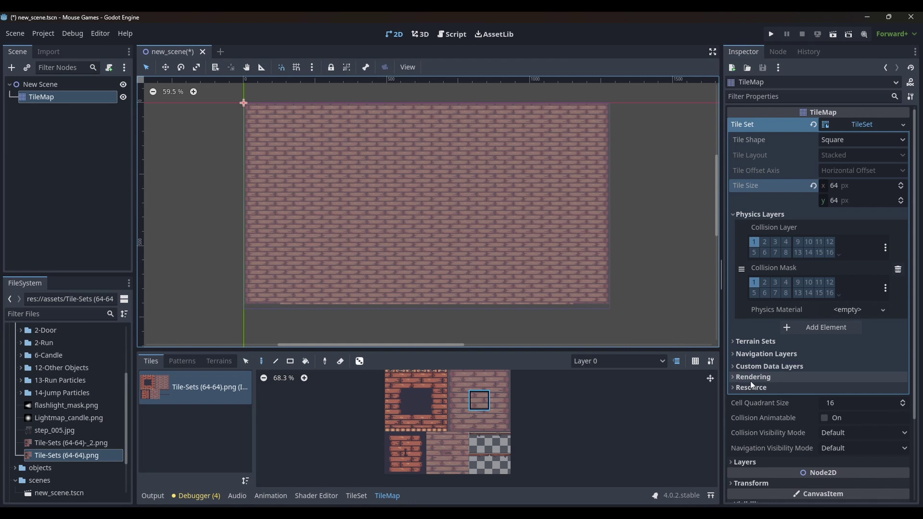
- Collapse TileSet, expand Layers and name layer 0 'BG'
{"action": "left_click", "coordinate": [865, 123]}
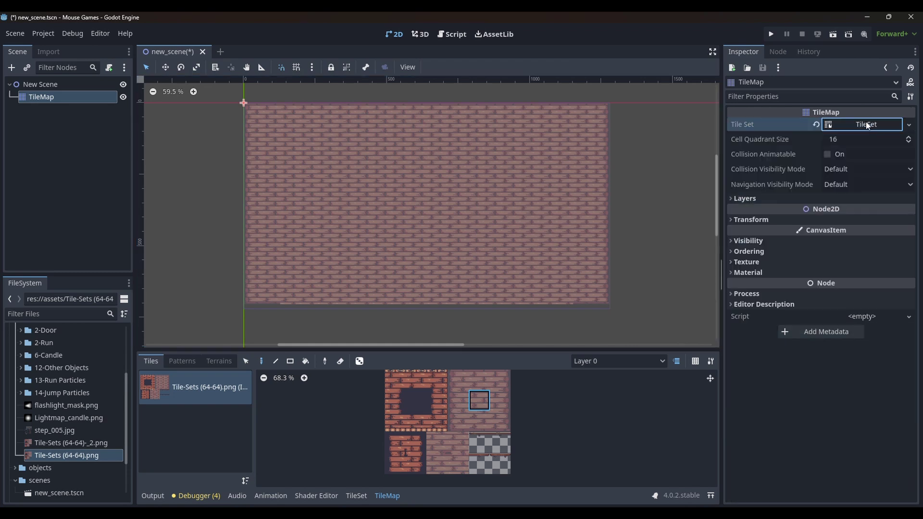
{"action": "left_click", "coordinate": [732, 198]}
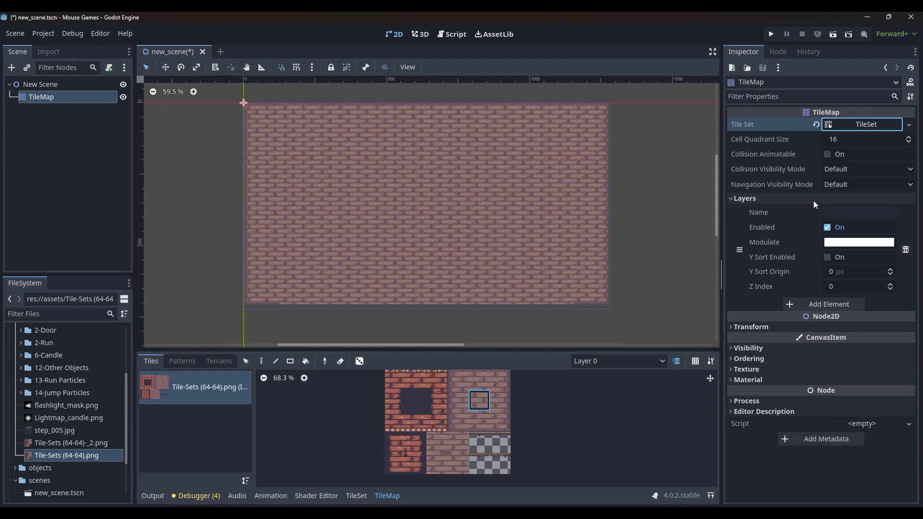
{"action": "left_click", "coordinate": [851, 212]}
{"action": "type", "text": "BG"}
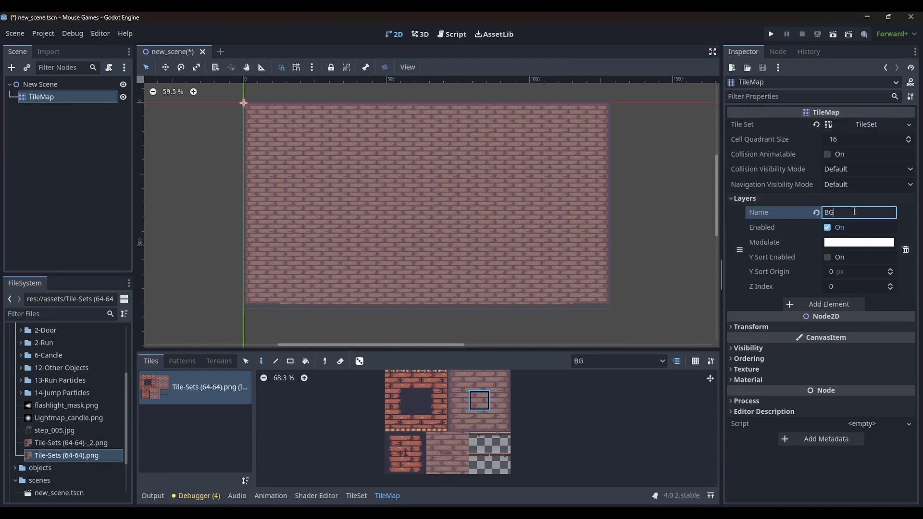
{"action": "key", "text": "Return"}
- Add a second TileMap layer named Walls_Floors
{"action": "left_click", "coordinate": [822, 304]}
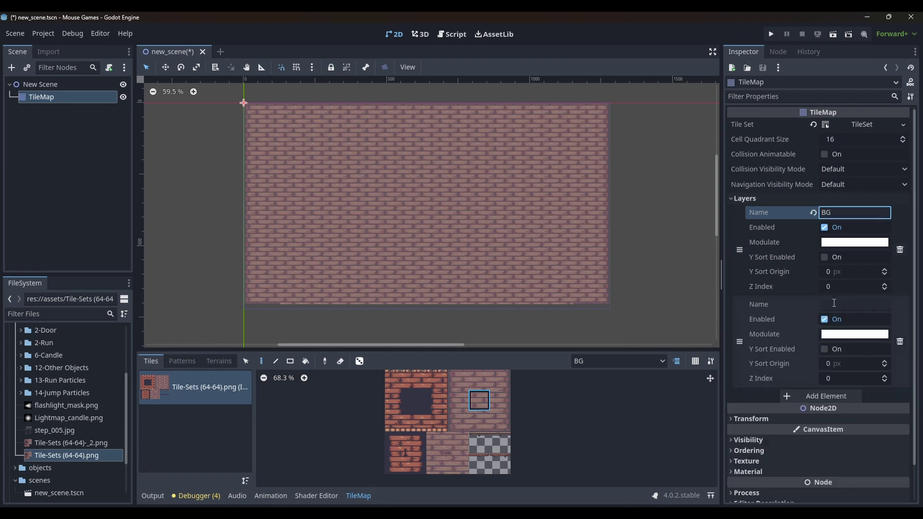
{"action": "left_click", "coordinate": [834, 304]}
{"action": "type", "text": "Walls_Floors"}
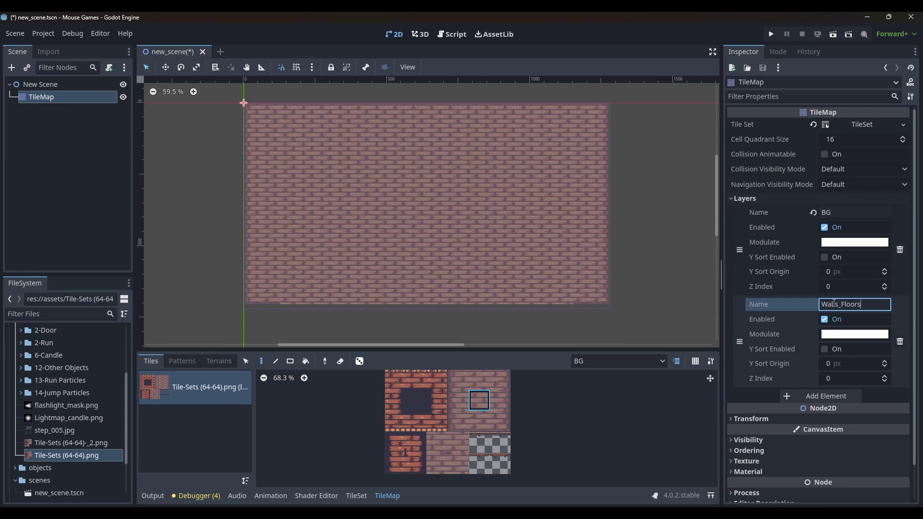
{"action": "key", "text": "Return"}
- Add a third TileMap layer named 'Objects'
{"action": "scroll", "coordinate": [834, 303], "scroll_direction": "down", "scroll_amount": 2}
{"action": "left_click", "coordinate": [840, 358]}
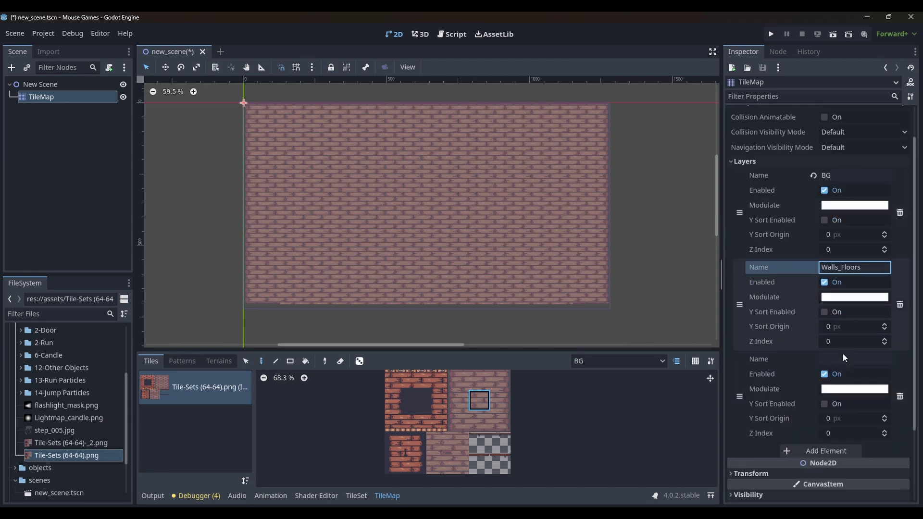
{"action": "left_click", "coordinate": [844, 358]}
{"action": "type", "text": "Objects"}
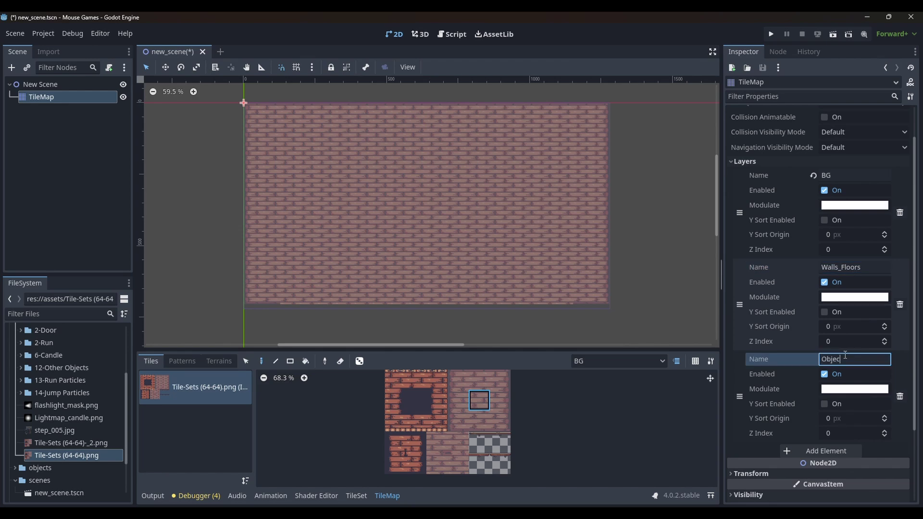
{"action": "key", "text": "Return"}
{"action": "scroll", "coordinate": [845, 354], "scroll_direction": "up", "scroll_amount": 2}
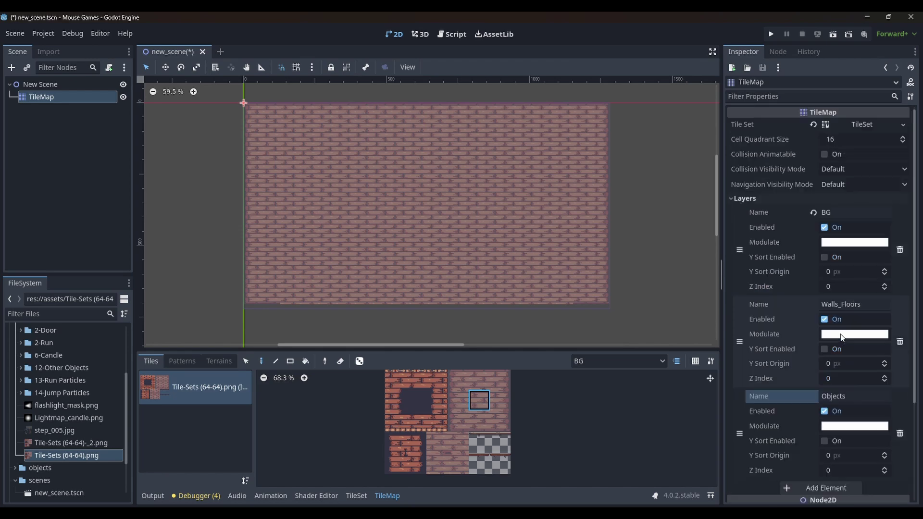
{"action": "scroll", "coordinate": [841, 332], "scroll_direction": "down", "scroll_amount": 7}
{"action": "scroll", "coordinate": [834, 212], "scroll_direction": "up", "scroll_amount": 7}
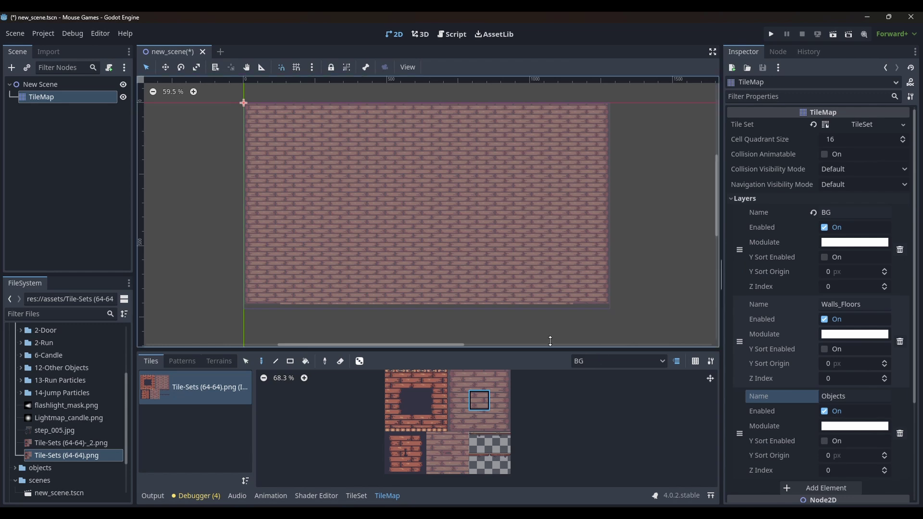
- Switch painting to the Walls_Floors layer and select the 3x3 brick window block
{"action": "left_click", "coordinate": [597, 360]}
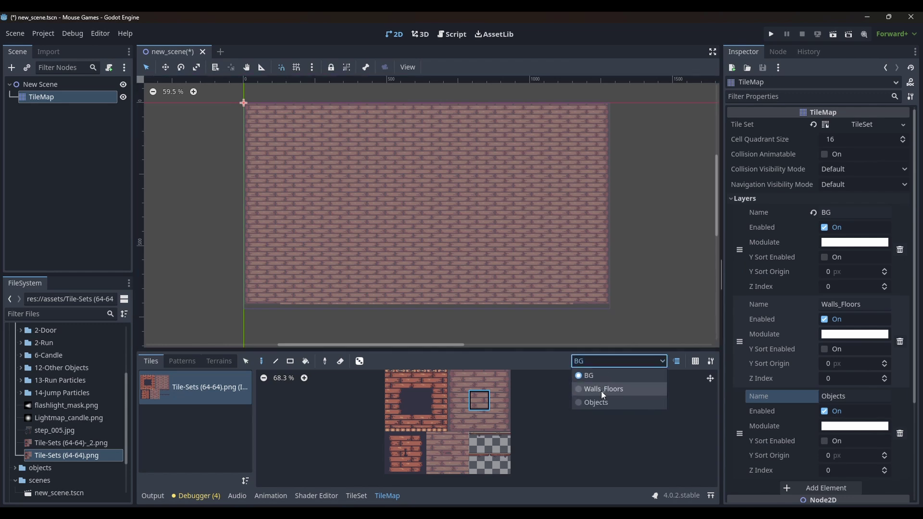
{"action": "left_click", "coordinate": [614, 393]}
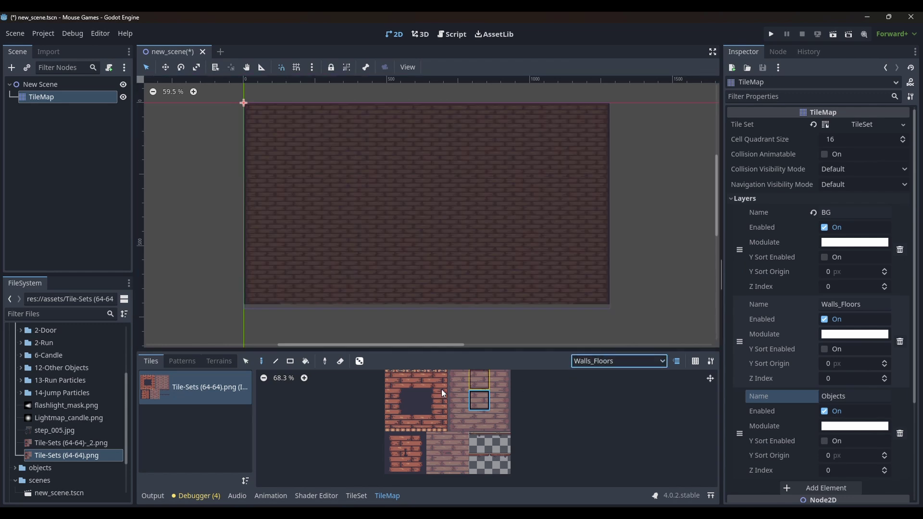
{"action": "left_click", "coordinate": [399, 379]}
{"action": "left_click_drag", "start_coordinate": [398, 381], "coordinate": [439, 425]}
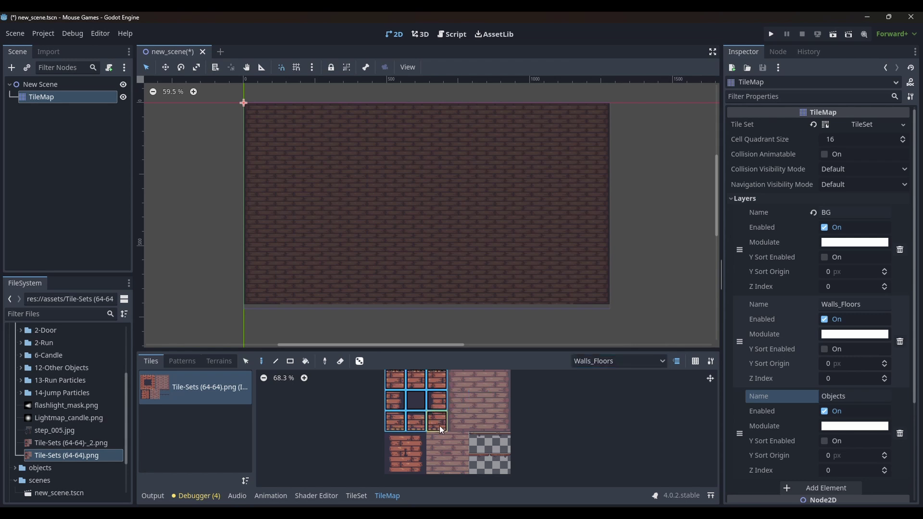
{"action": "left_click_drag", "start_coordinate": [580, 250], "coordinate": [627, 296]}
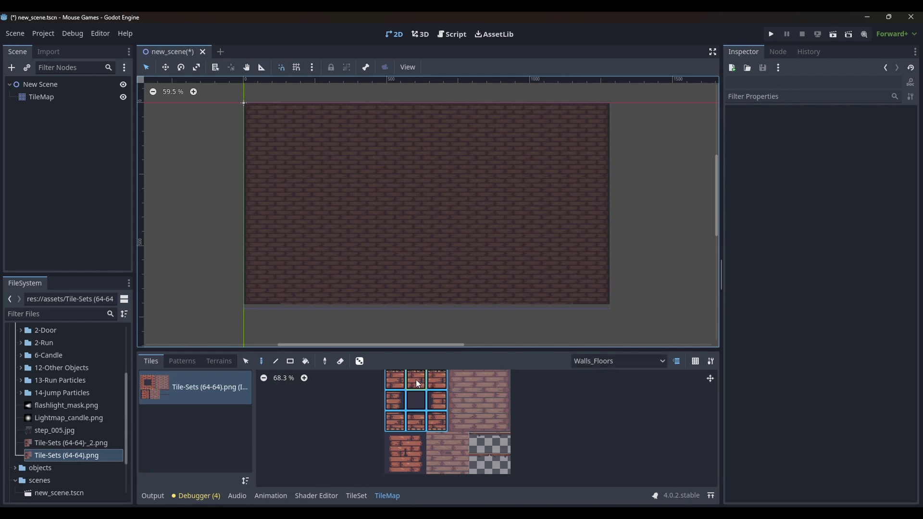
{"action": "left_click", "coordinate": [399, 381]}
{"action": "left_click_drag", "start_coordinate": [405, 394], "coordinate": [434, 425]}
- Stamp brick window blocks at the wall's bottom-right, top-left and top-right
{"action": "left_click", "coordinate": [66, 96]}
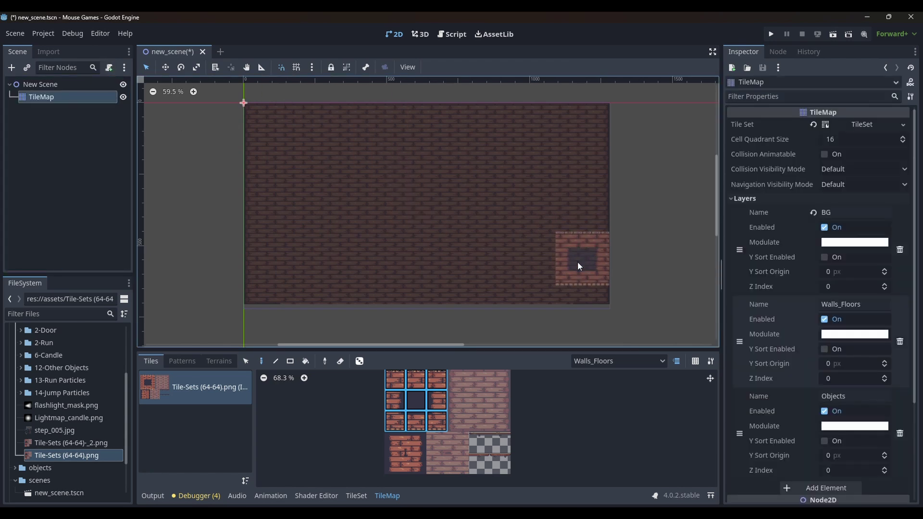
{"action": "left_click", "coordinate": [578, 282]}
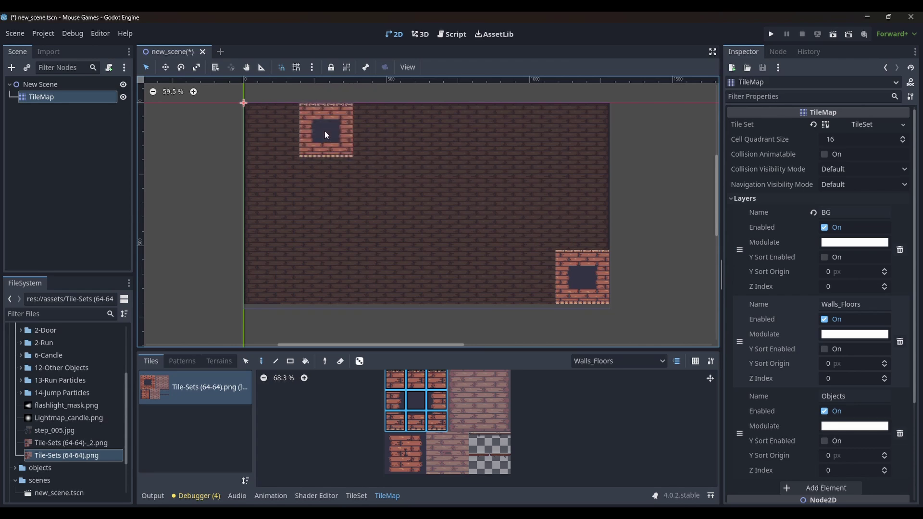
{"action": "left_click", "coordinate": [325, 131]}
{"action": "left_click", "coordinate": [545, 94]}
- Paint two small floating brick platforms and a long brick floor row along the bottom
{"action": "scroll", "coordinate": [613, 227], "scroll_direction": "down", "scroll_amount": 2}
{"action": "left_click", "coordinate": [416, 380]}
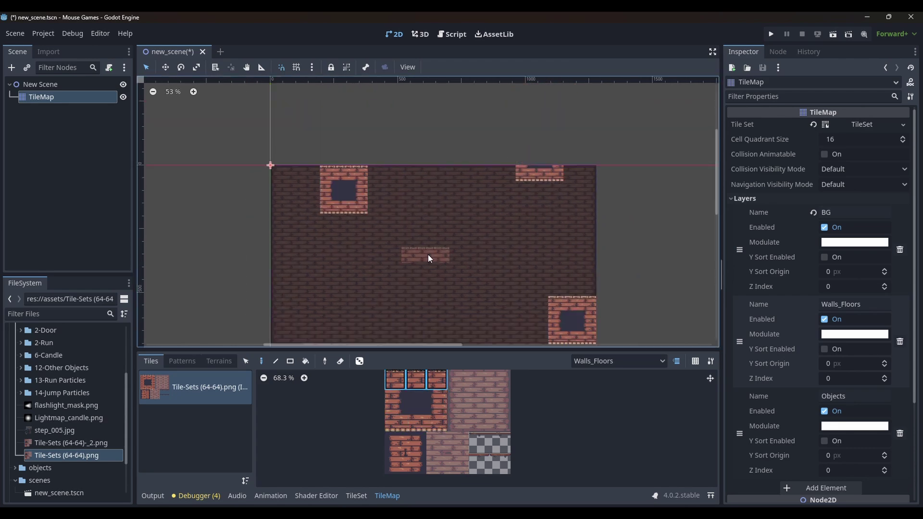
{"action": "left_click_drag", "start_coordinate": [377, 255], "coordinate": [409, 255]}
{"action": "left_click_drag", "start_coordinate": [458, 272], "coordinate": [475, 272]}
{"action": "left_click_drag", "start_coordinate": [246, 336], "coordinate": [525, 335]}
{"action": "left_click", "coordinate": [539, 335]}
{"action": "middle_click_drag", "start_coordinate": [540, 335], "coordinate": [541, 280]}
- Place a fourth window block at the lower left and paint thin checkered ledges across the wall
{"action": "left_click_drag", "start_coordinate": [395, 379], "coordinate": [436, 423]}
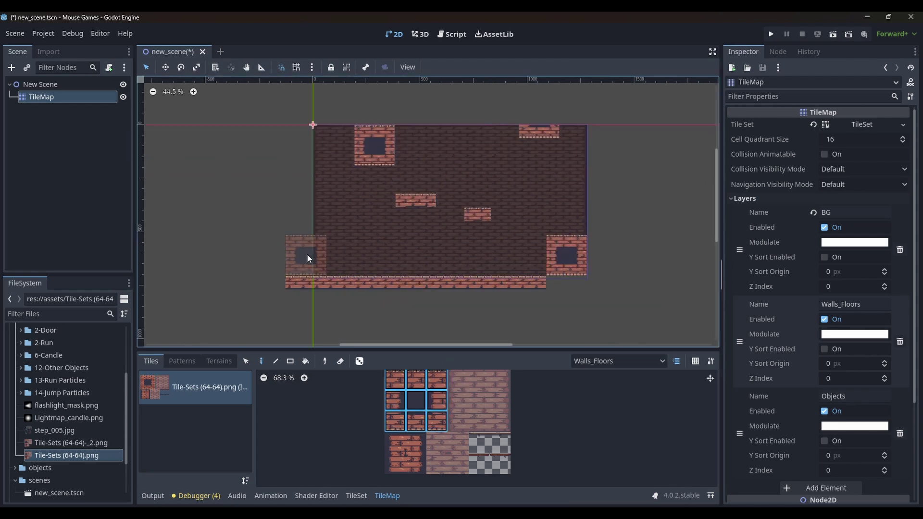
{"action": "left_click", "coordinate": [268, 274]}
{"action": "left_click", "coordinate": [500, 464]}
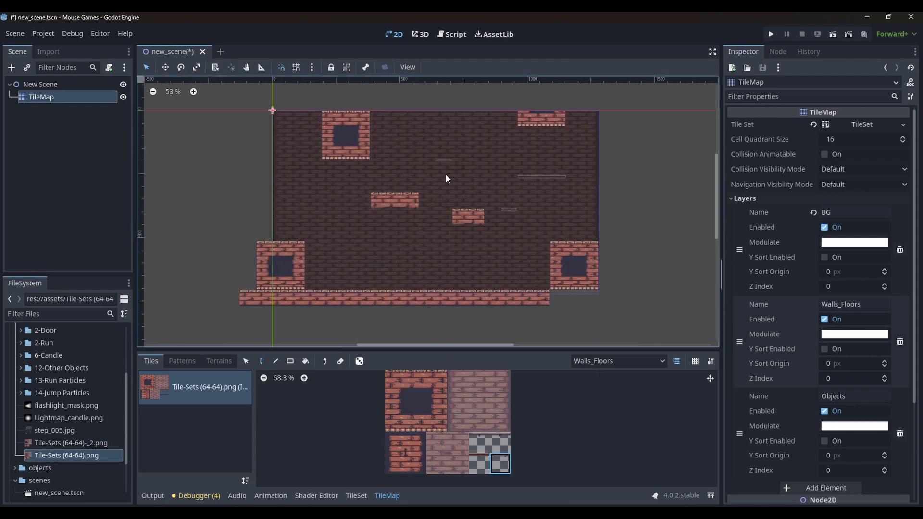
{"action": "left_click_drag", "start_coordinate": [409, 298], "coordinate": [476, 298]}
{"action": "left_click_drag", "start_coordinate": [276, 298], "coordinate": [483, 298]}
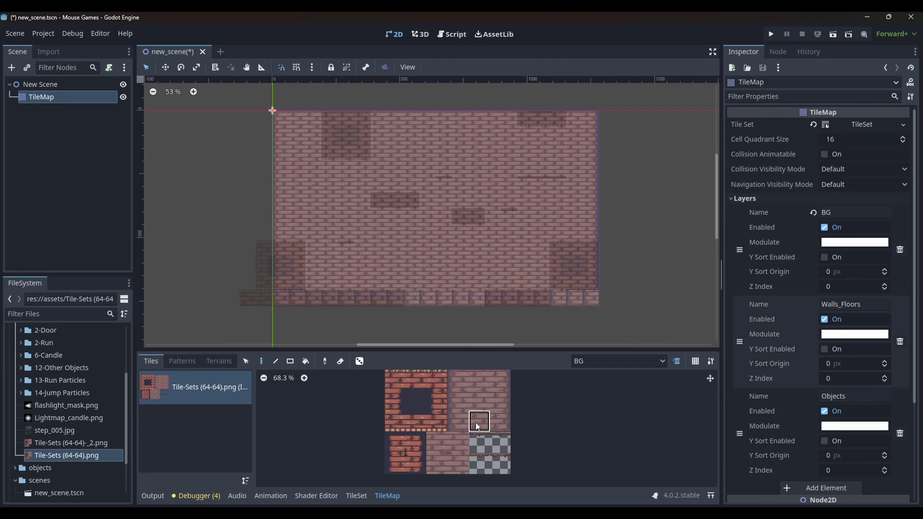
- Save the scene, add the CB2D_Bomber character and run the scene with F6
{"action": "key", "text": "F6"}
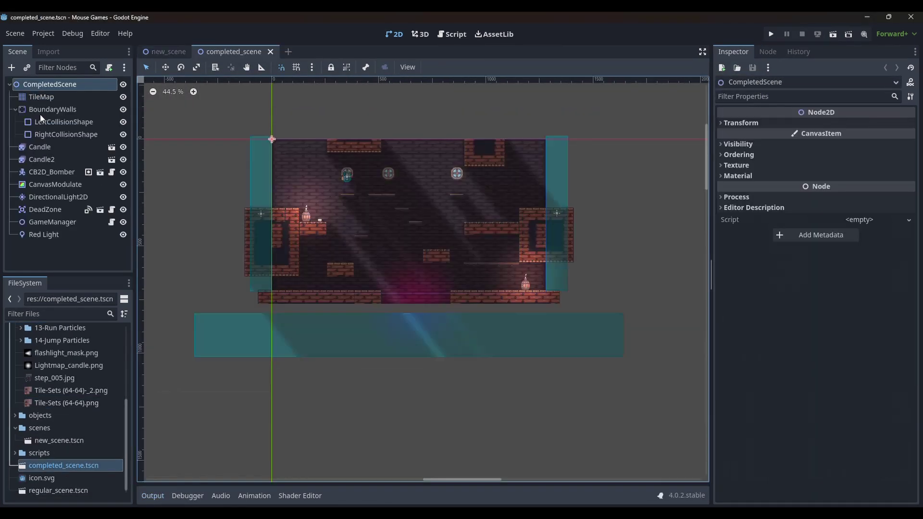
{"action": "left_click", "coordinate": [168, 52]}
{"action": "left_click", "coordinate": [30, 86]}
{"action": "key", "text": "ctrl+v"}
{"action": "key", "text": "F6"}
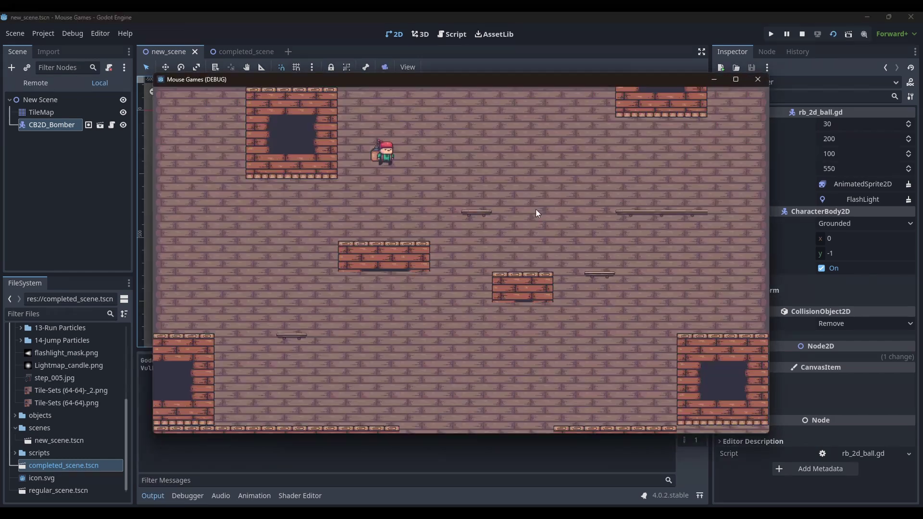
- Run and jump the character across the brick platforms up to the long right ledge
{"action": "key", "text": "space"}
{"action": "key", "text": "Right"}
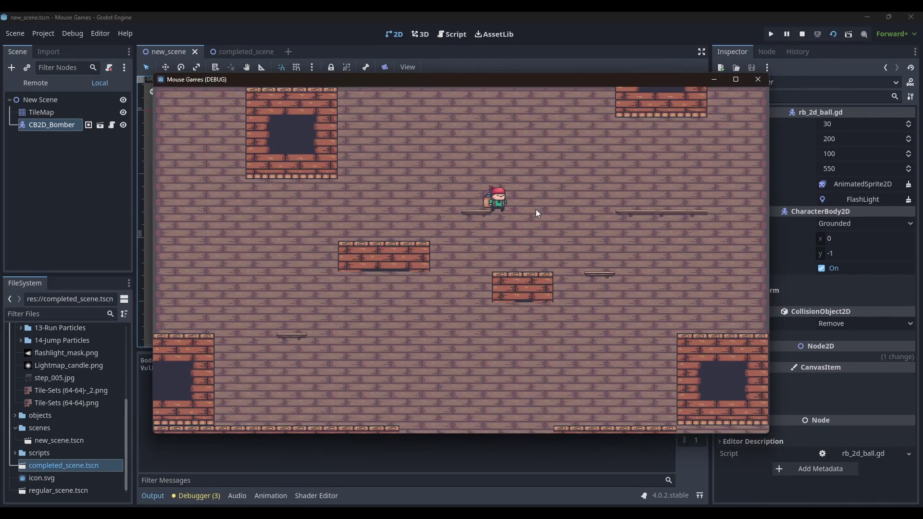
{"action": "key", "text": "space"}
{"action": "key", "text": "space"}
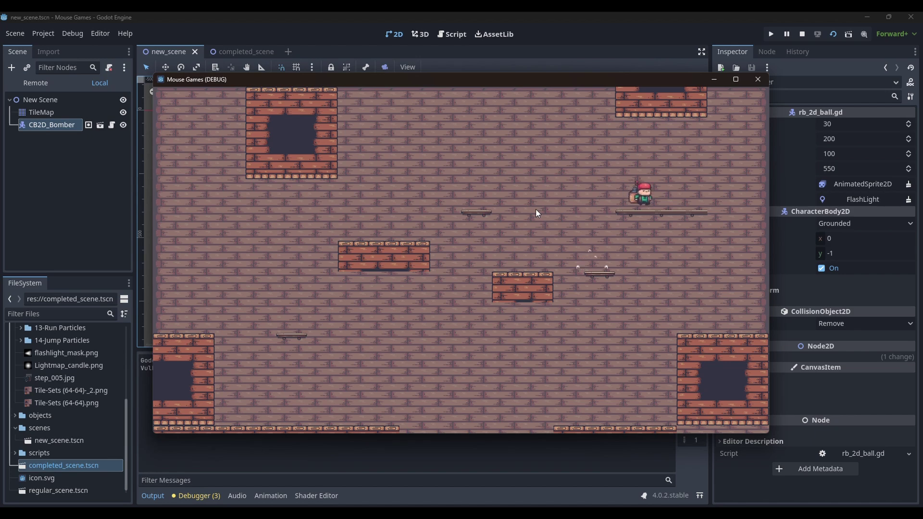
{"action": "key", "text": "Left"}
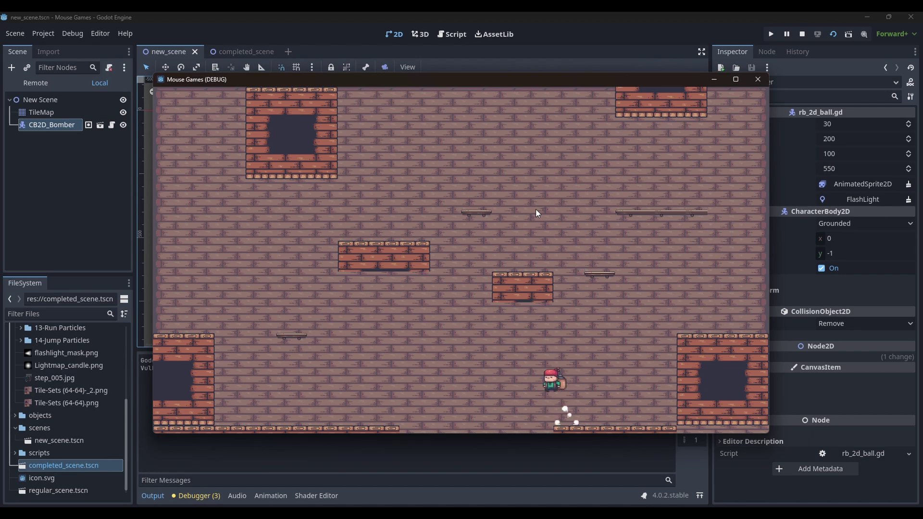
{"action": "key", "text": "space"}
{"action": "key", "text": "Right"}
{"action": "key", "text": "space"}
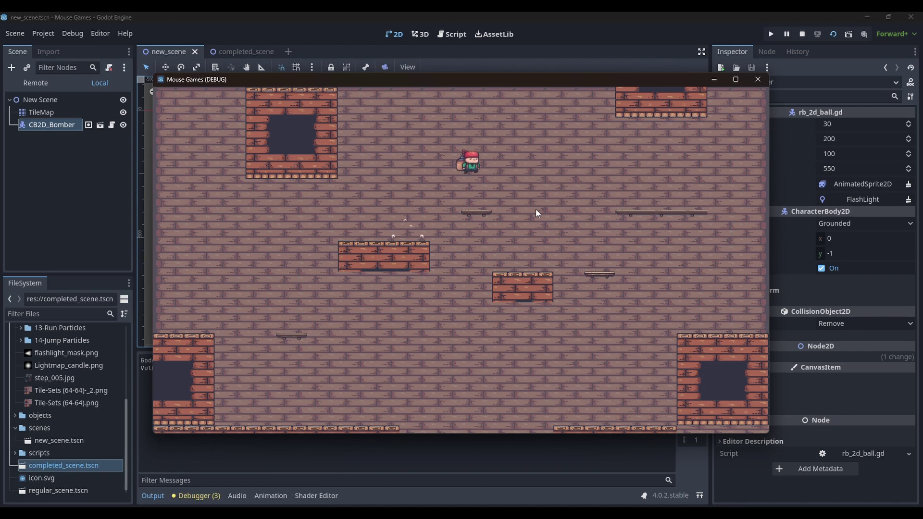
{"action": "key", "text": "Right"}
{"action": "key", "text": "space"}
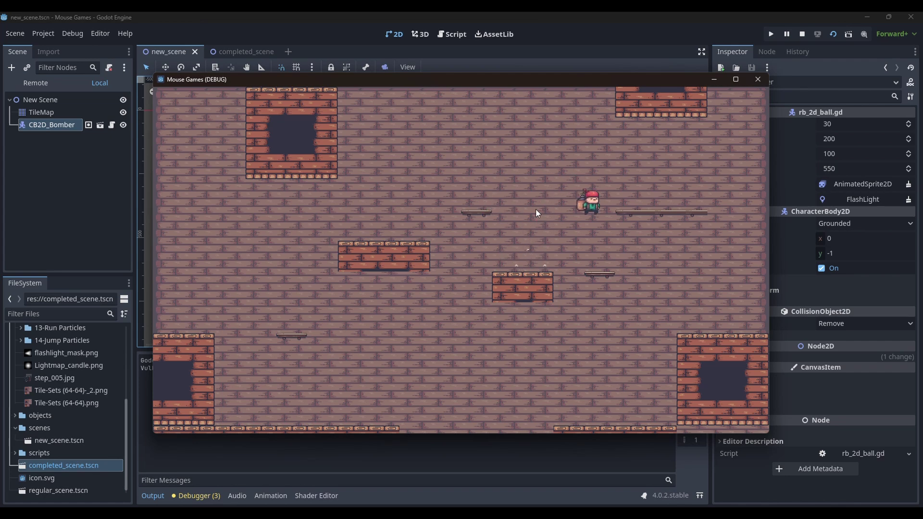
{"action": "key", "text": "Right"}
{"action": "key", "text": "Left"}
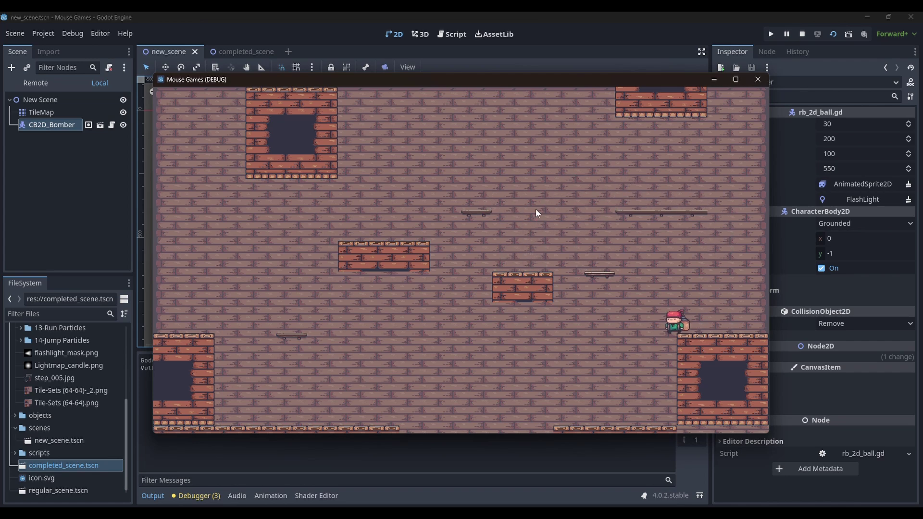
- Jump across the blocks and ledges again to the right edge, then close the game window
{"action": "key", "text": "space"}
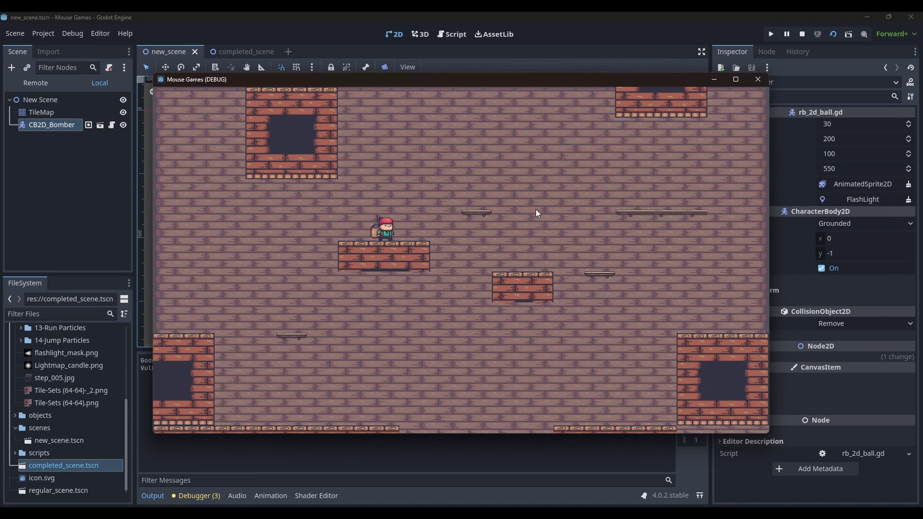
{"action": "key", "text": "Right"}
{"action": "key", "text": "space"}
{"action": "key", "text": "Right"}
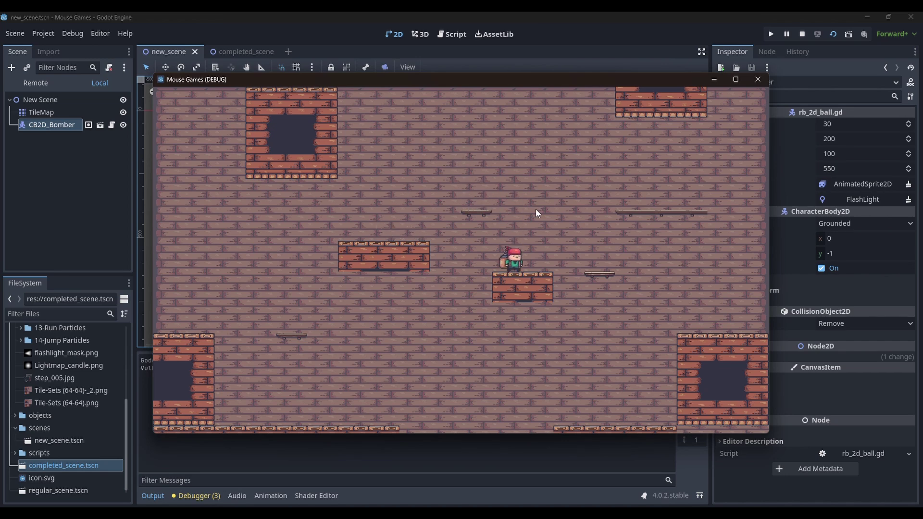
{"action": "key", "text": "space"}
{"action": "key", "text": "Right"}
{"action": "key", "text": "space"}
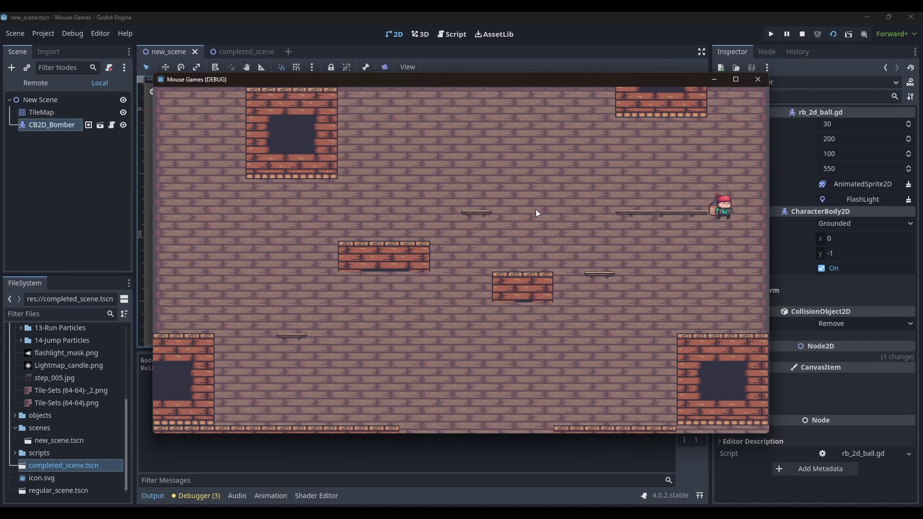
{"action": "key", "text": "Left"}
{"action": "key", "text": "Left"}
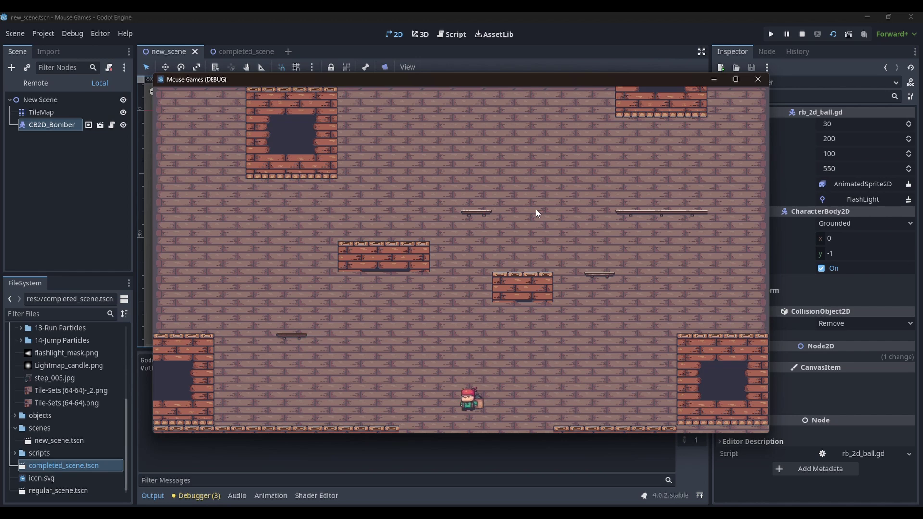
{"action": "key", "text": "space"}
{"action": "key", "text": "Right"}
{"action": "key", "text": "space"}
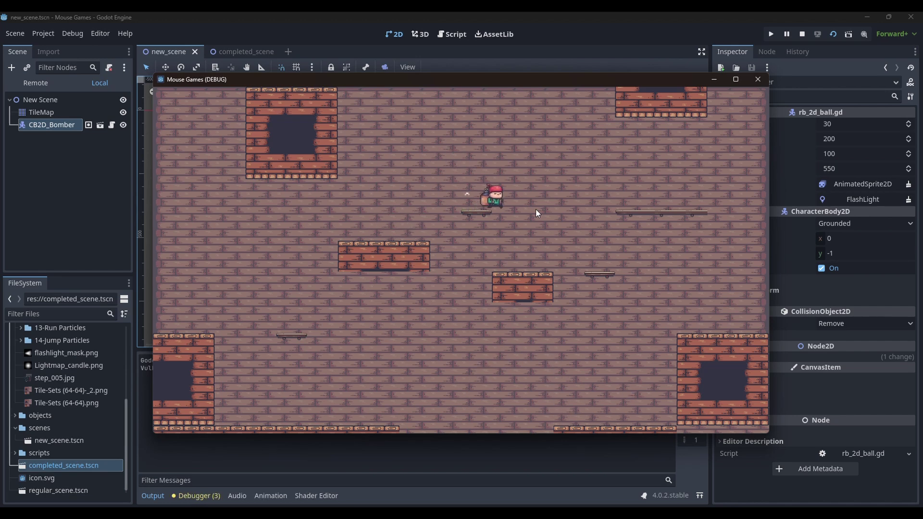
{"action": "key", "text": "Right"}
{"action": "key", "text": "space"}
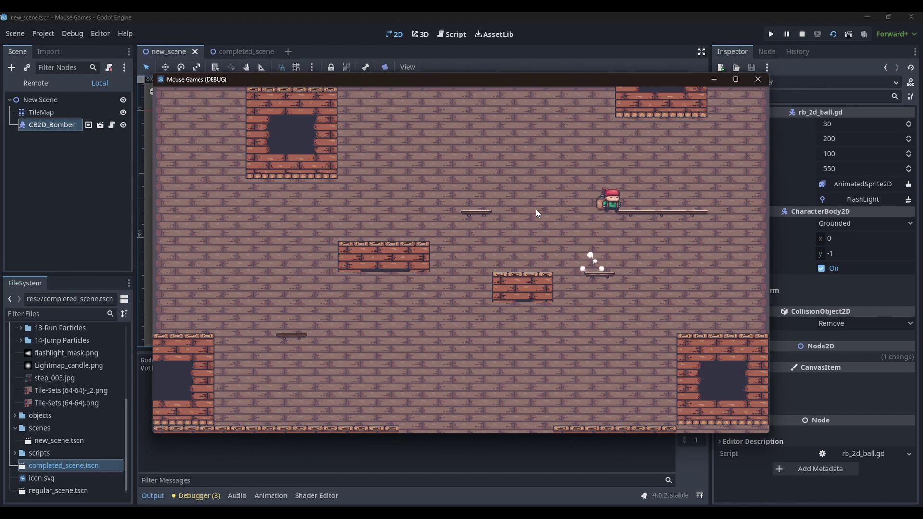
{"action": "key", "text": "Left"}
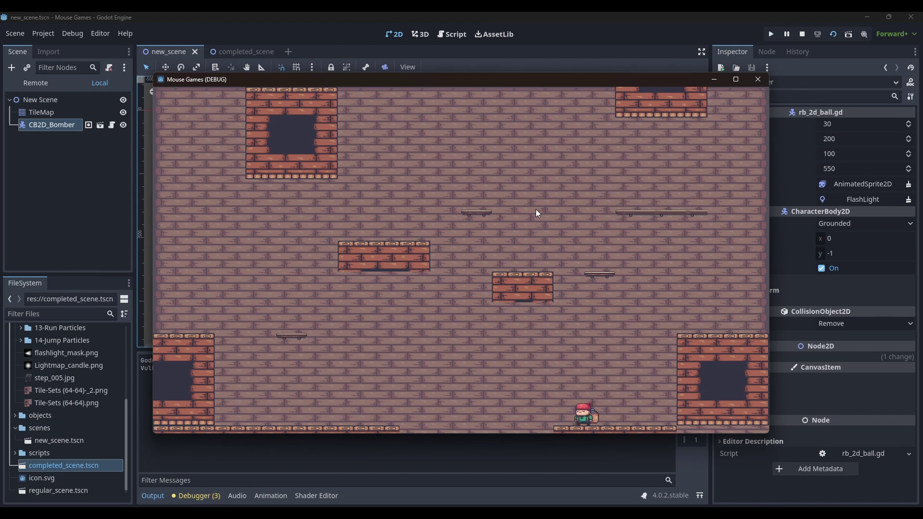
{"action": "key", "text": "space"}
{"action": "left_click", "coordinate": [758, 78]}
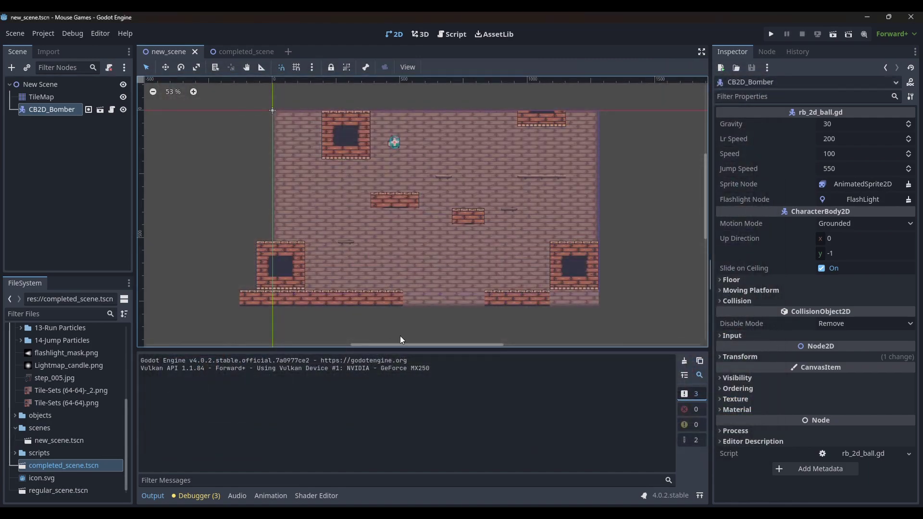